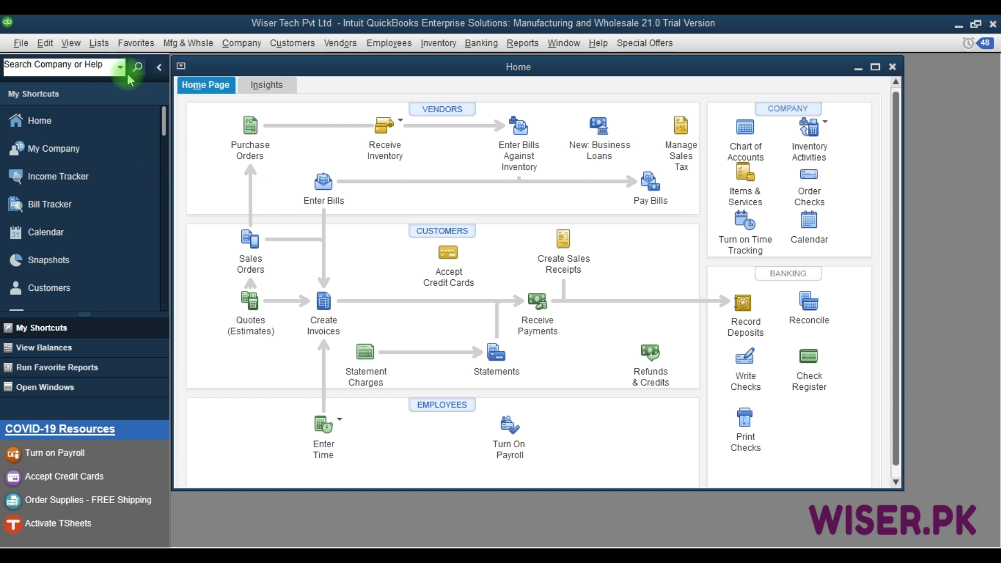
- Open the Advanced Inventory Settings from the company preferences for Items & Inventory
click(72, 46)
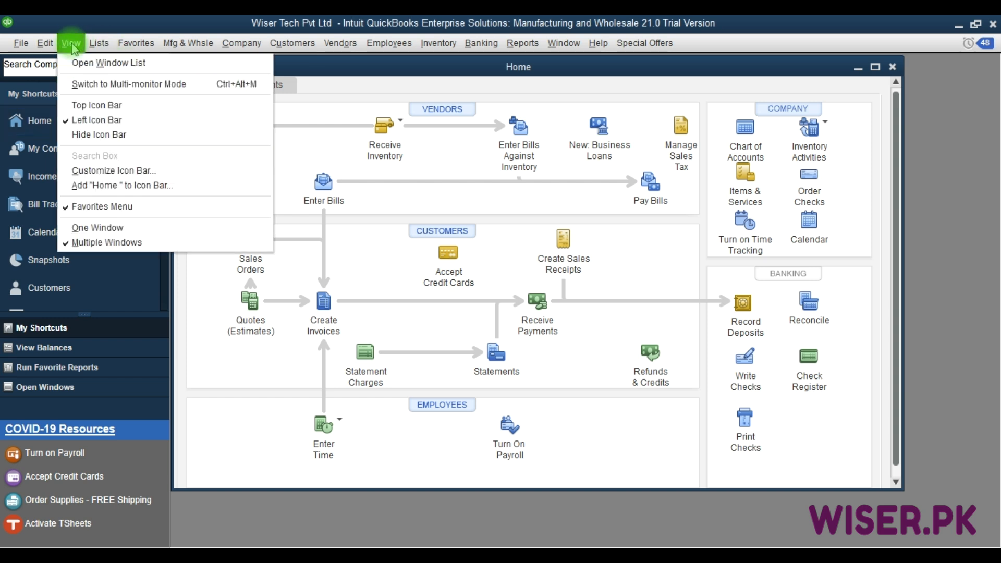
click(42, 47)
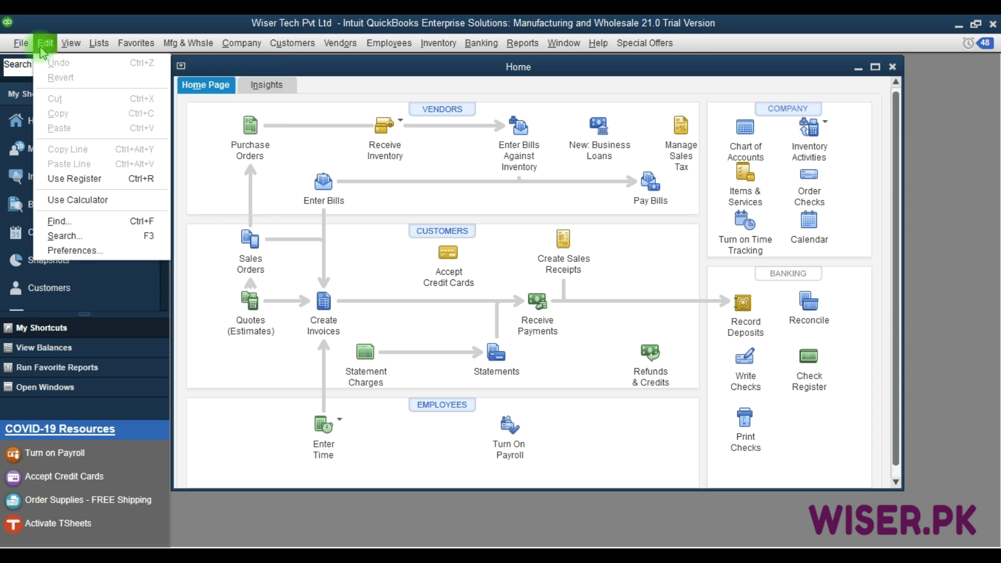
click(67, 253)
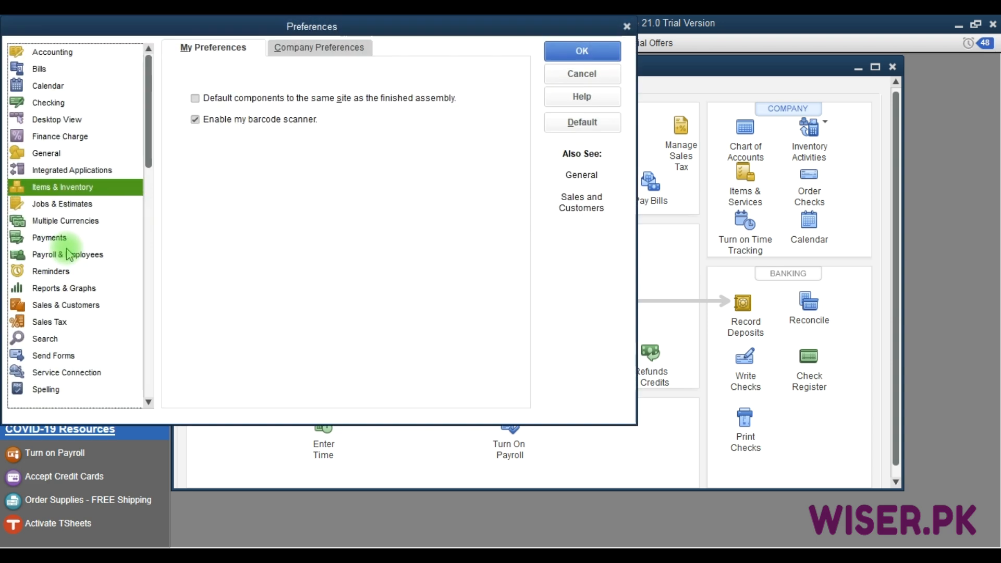
click(346, 47)
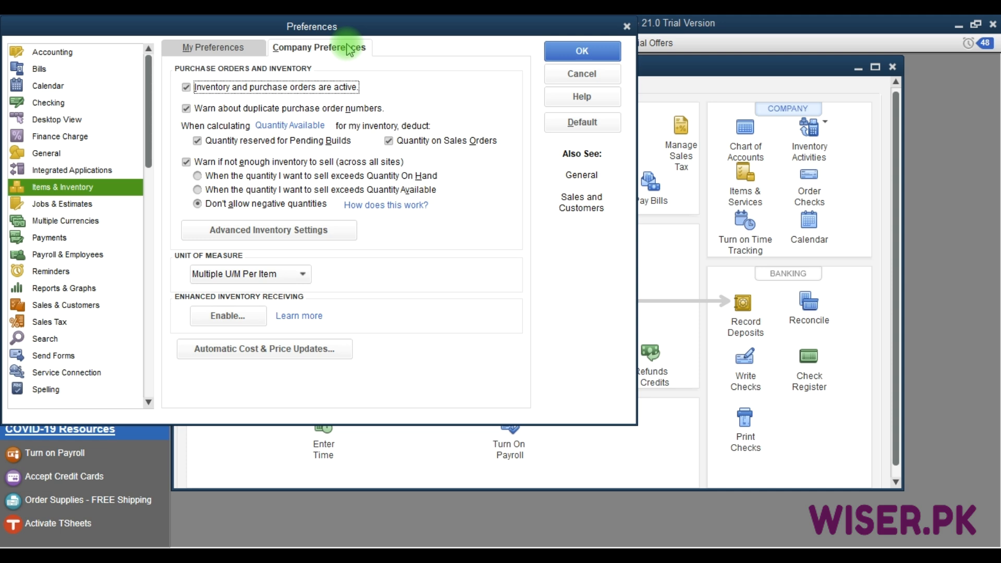
click(280, 233)
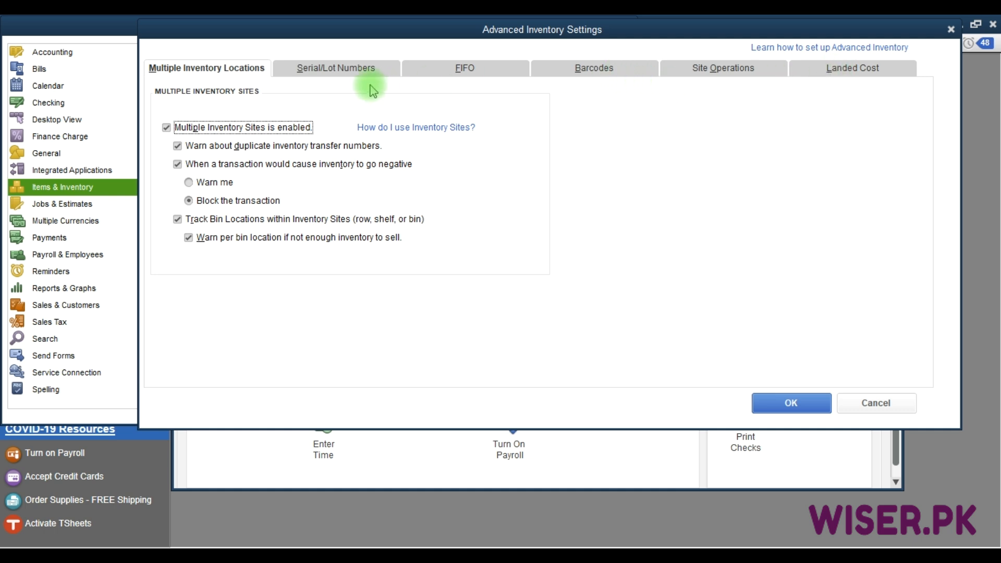
key(F9)
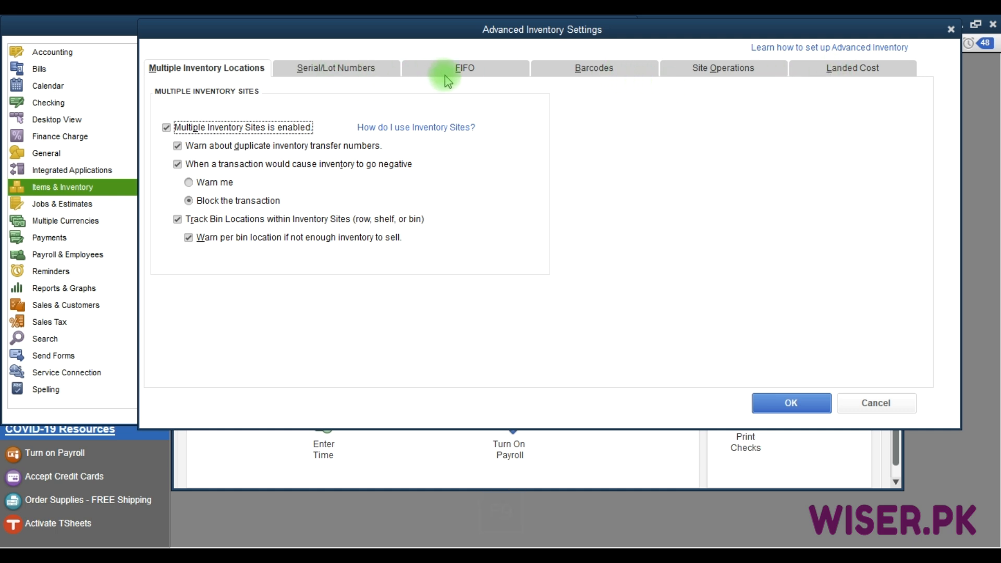
- Enable lot or serial number tracking in the Advanced Inventory Settings and choose Lot Numbers
click(358, 77)
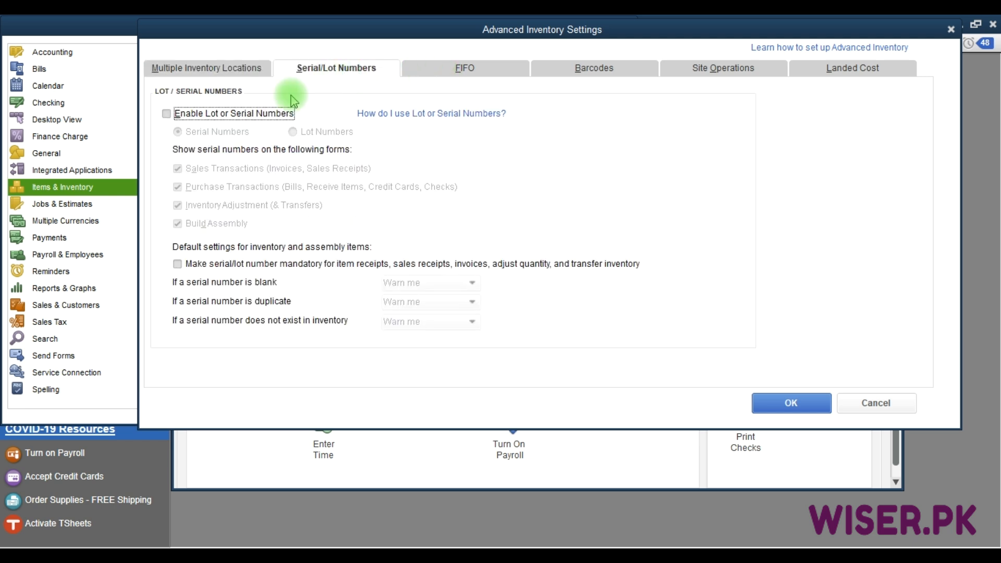
click(226, 120)
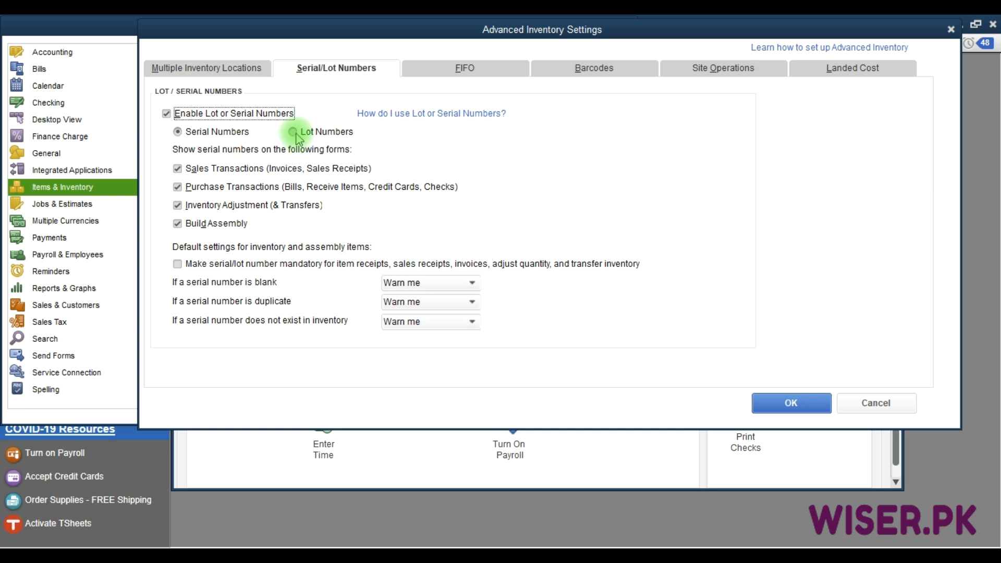
click(293, 131)
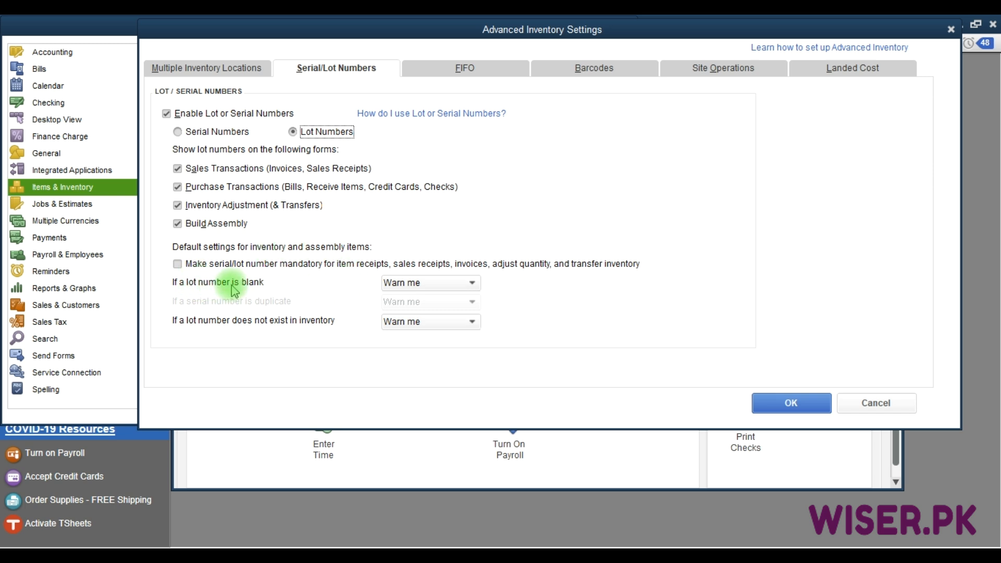
- Check the warning options for blank and nonexistent lot numbers, and try making the serial/lot number mandatory
click(436, 289)
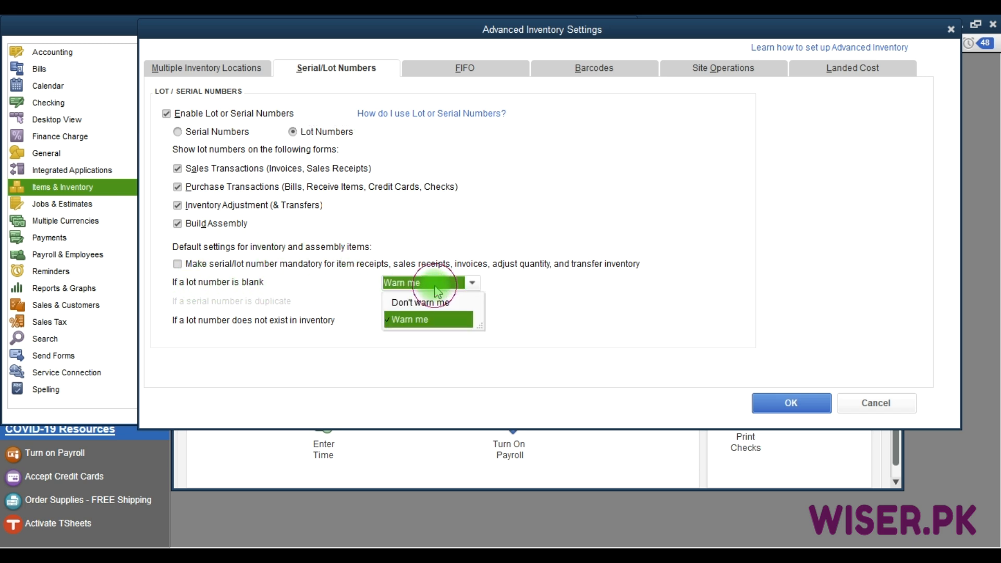
click(306, 313)
click(390, 323)
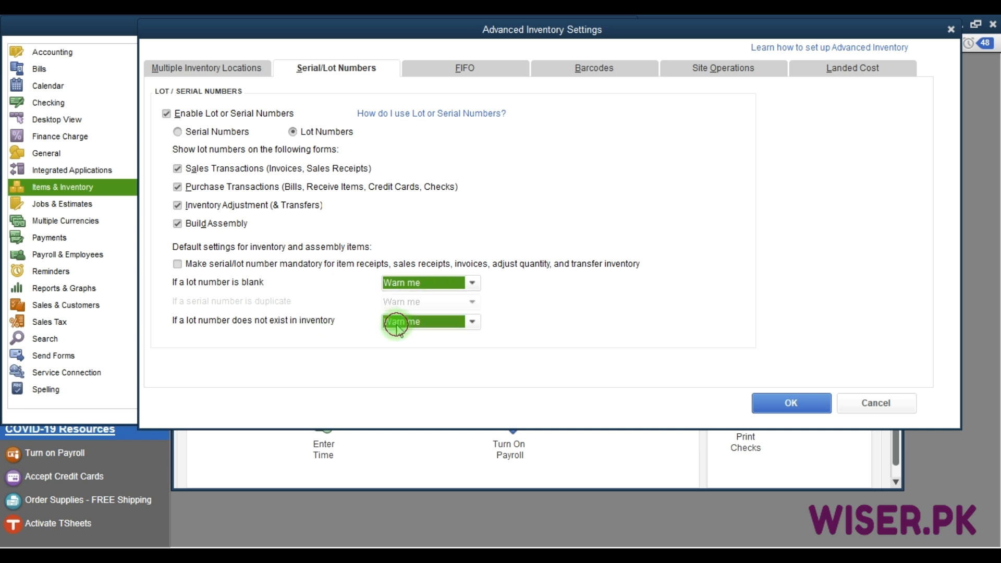
click(341, 321)
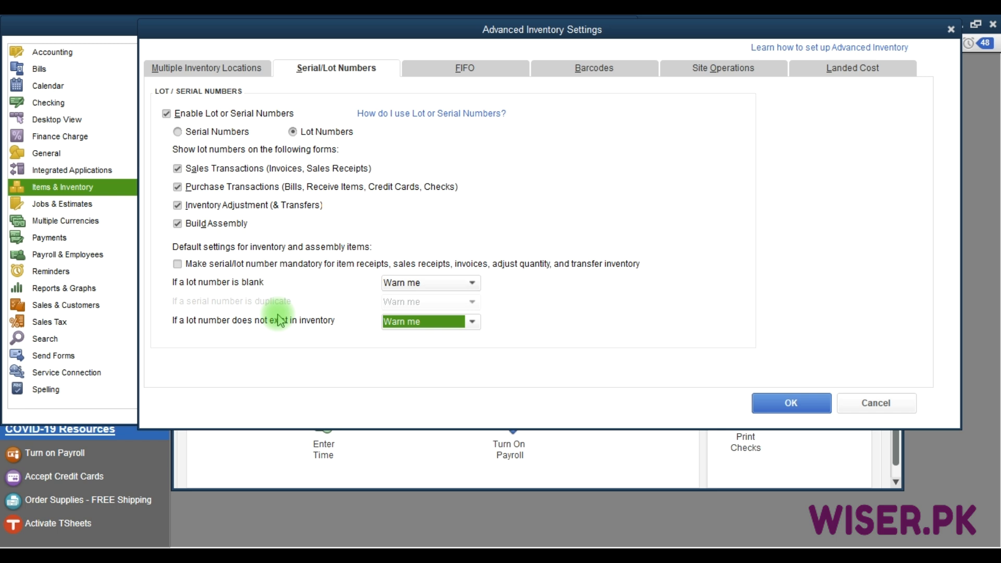
click(177, 264)
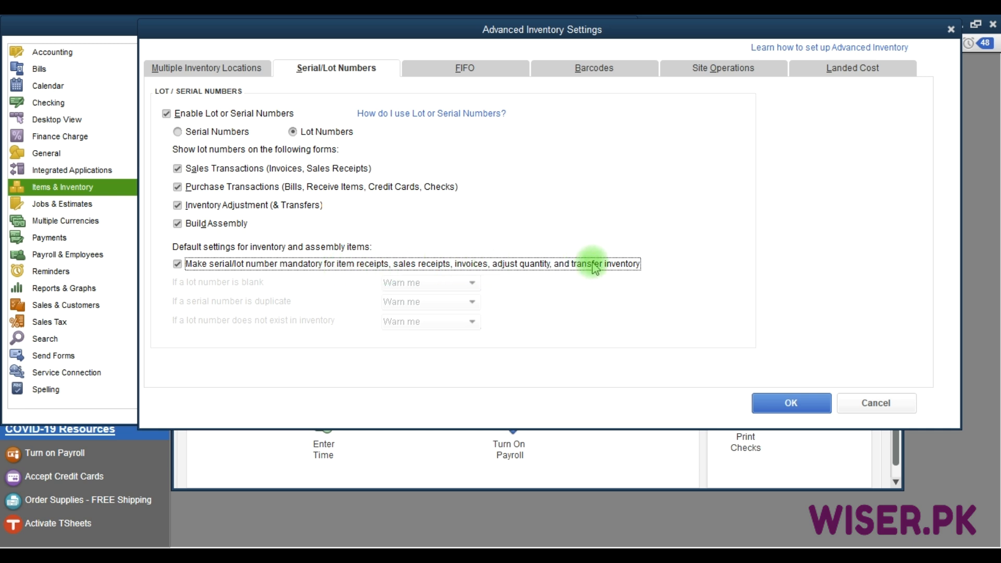
click(177, 264)
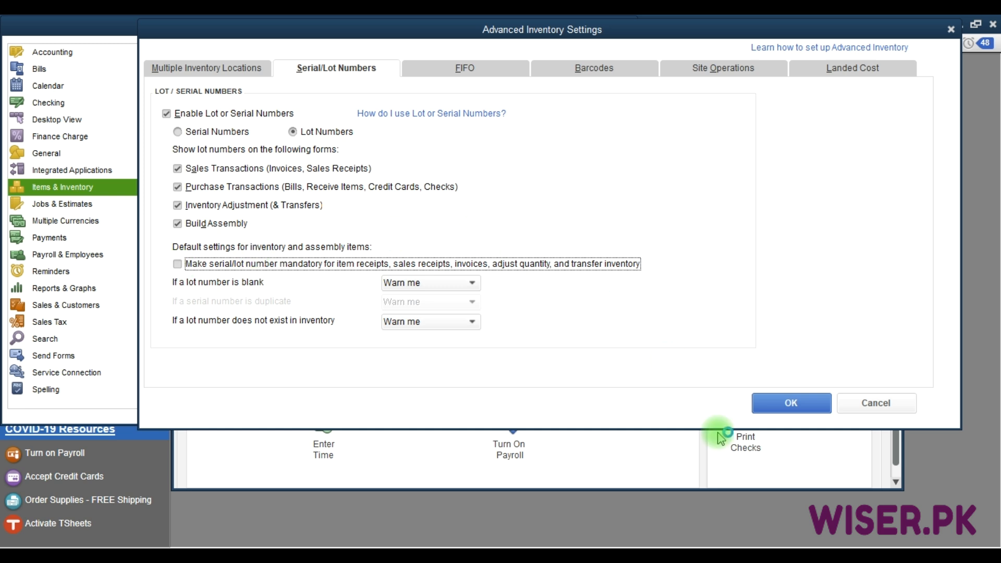
- Apply the advanced inventory settings and save the company preferences, accepting that all open windows are closed
click(777, 409)
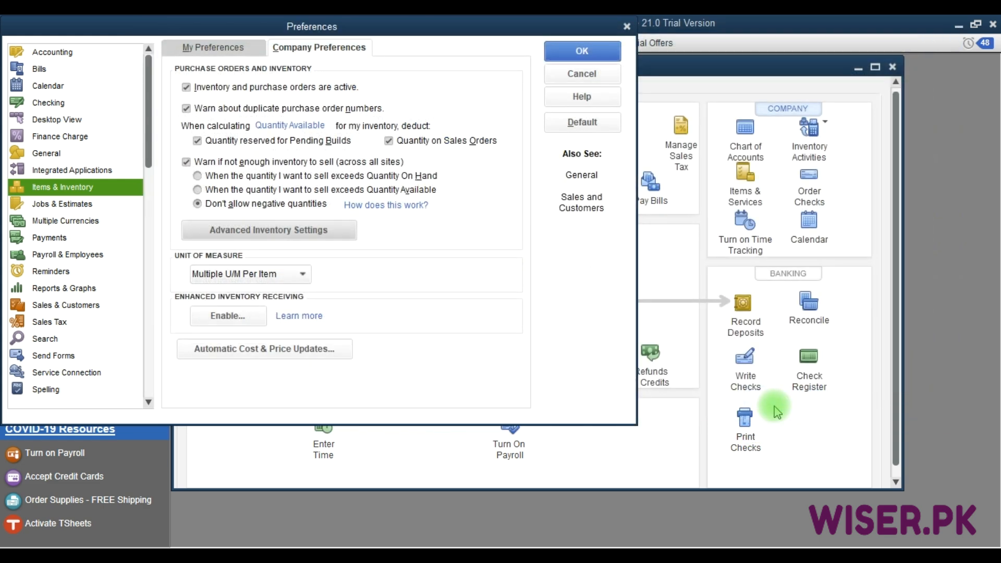
click(577, 50)
click(504, 195)
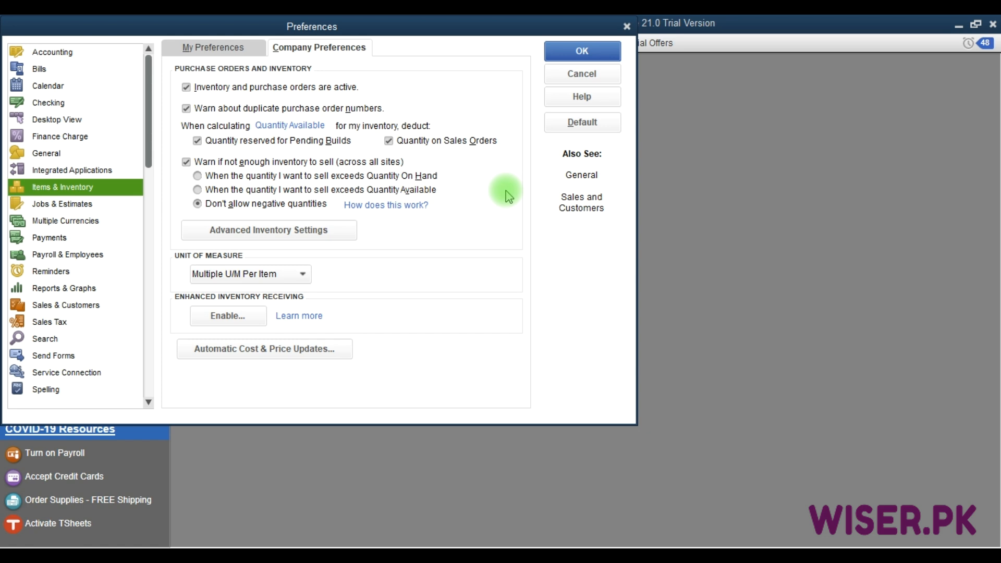
click(578, 52)
key(F9)
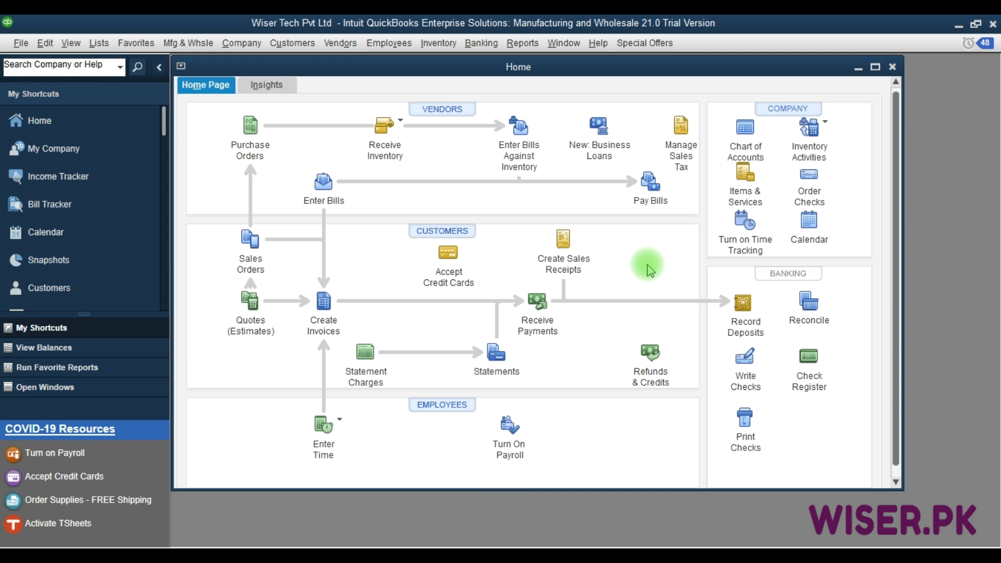
- Look through the available inventory reports for those based on lot numbers
click(522, 46)
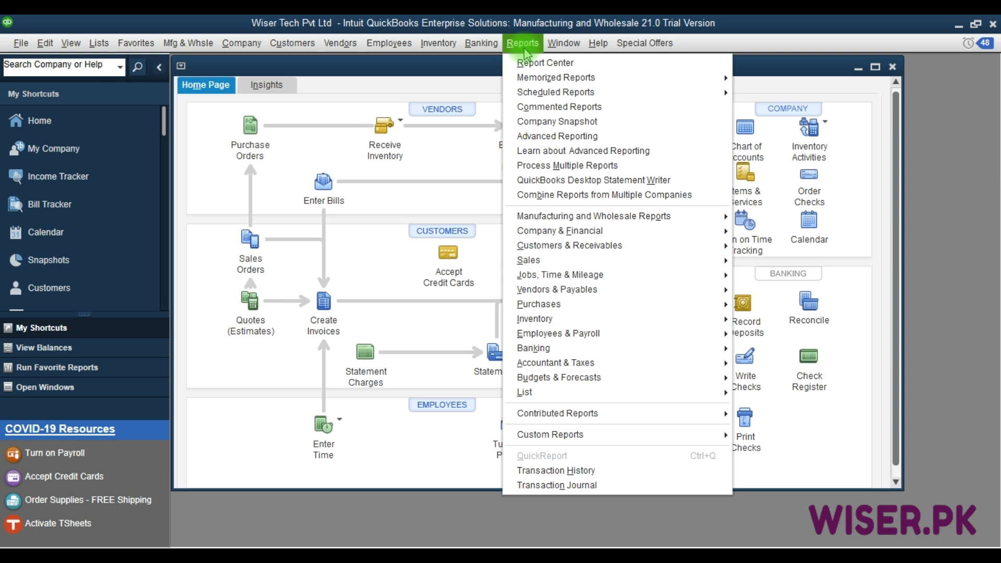
mouse_move(542, 325)
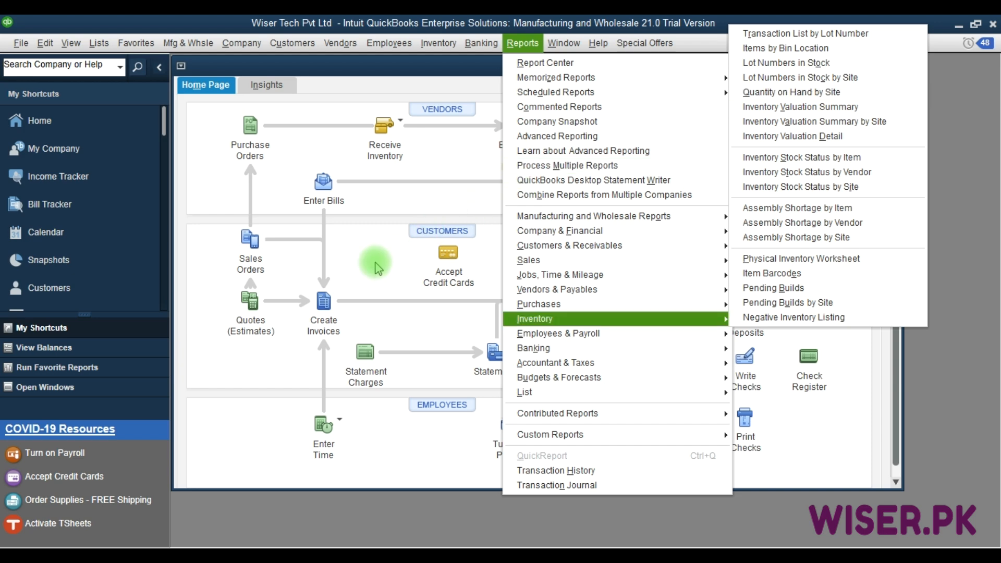
click(311, 209)
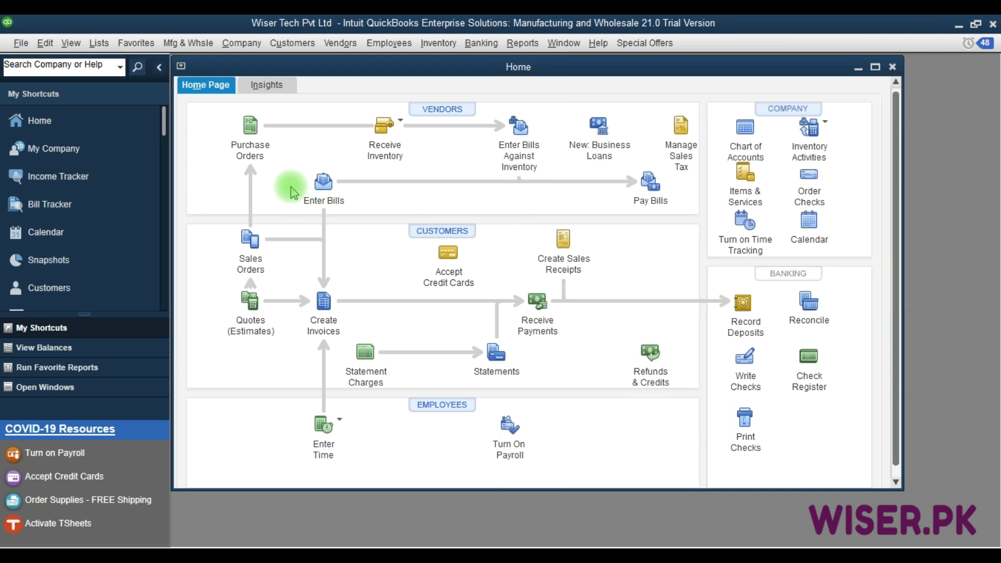
- Open a new vendor bill form, collapse the shortcuts sidebar and maximize the bill window
click(319, 196)
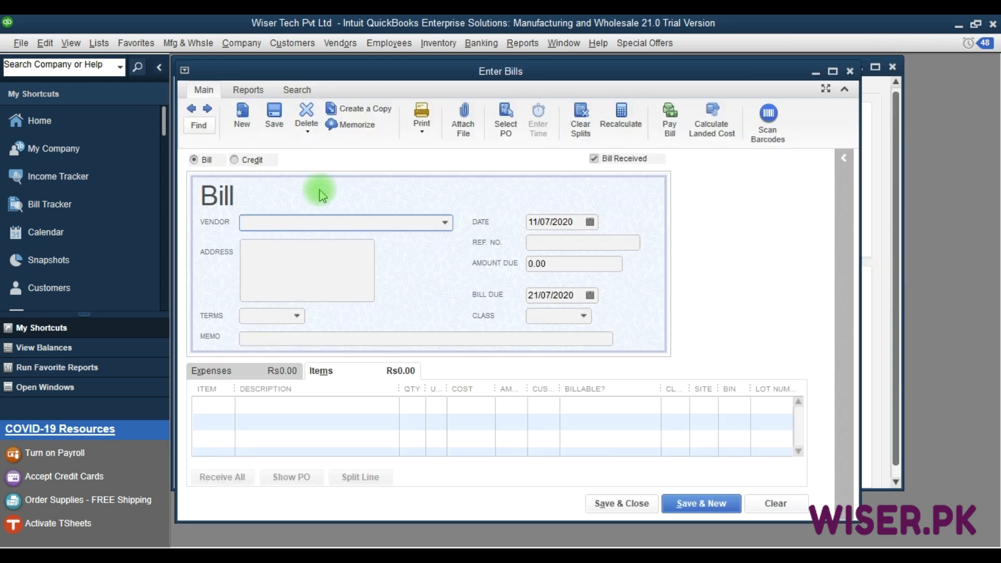
click(159, 67)
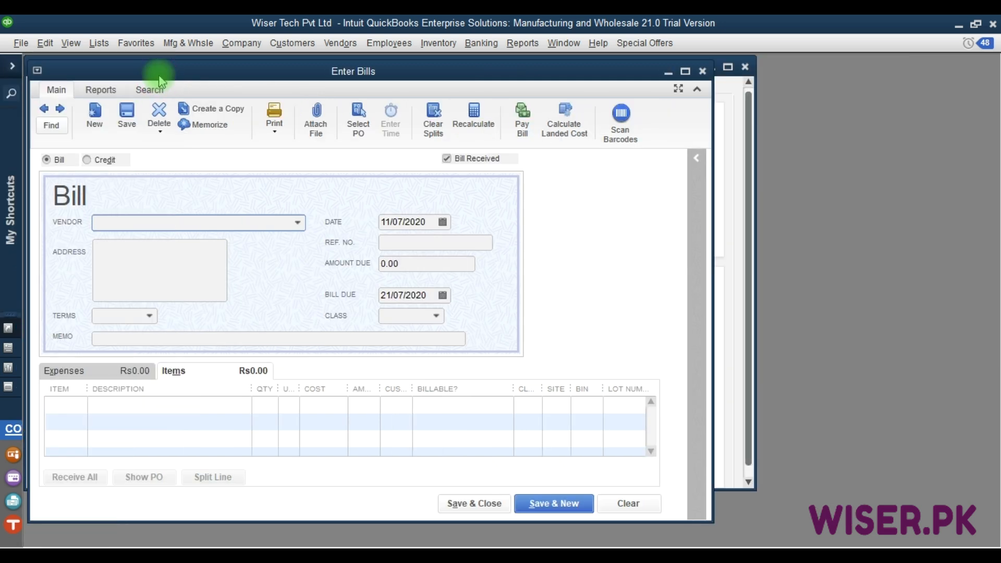
click(685, 73)
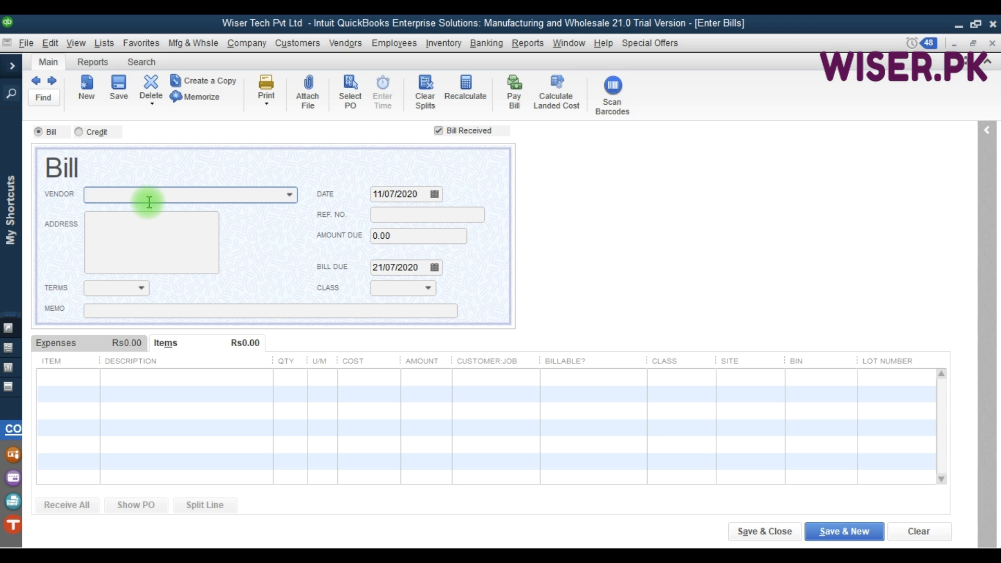
- Fill in the bill header with vendor Gigabytes Pvt. Ltd, date 15/07/2020 and reference number 2165484
text(Gigabytes Pvt Ltd)
key(Tab)
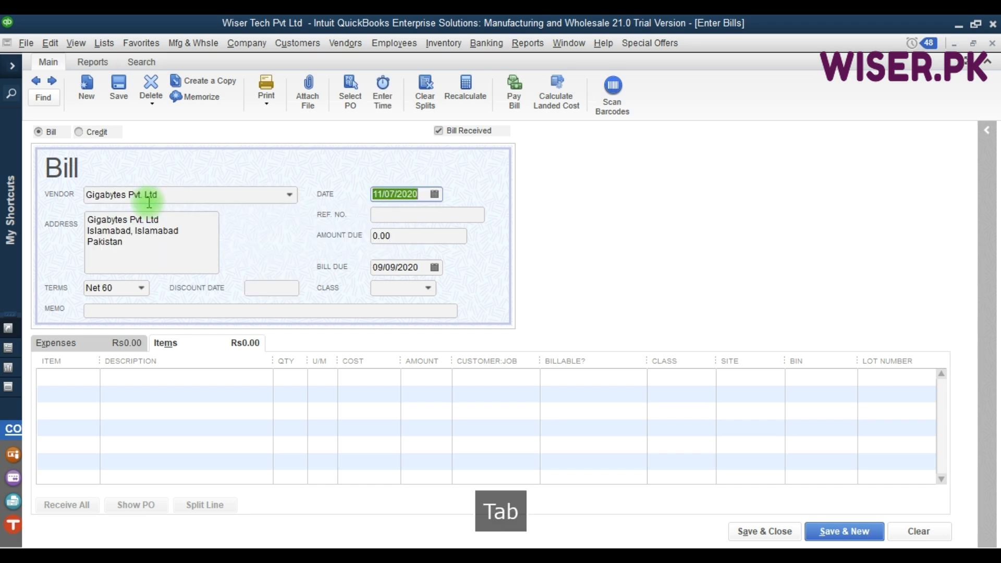
text(0507)
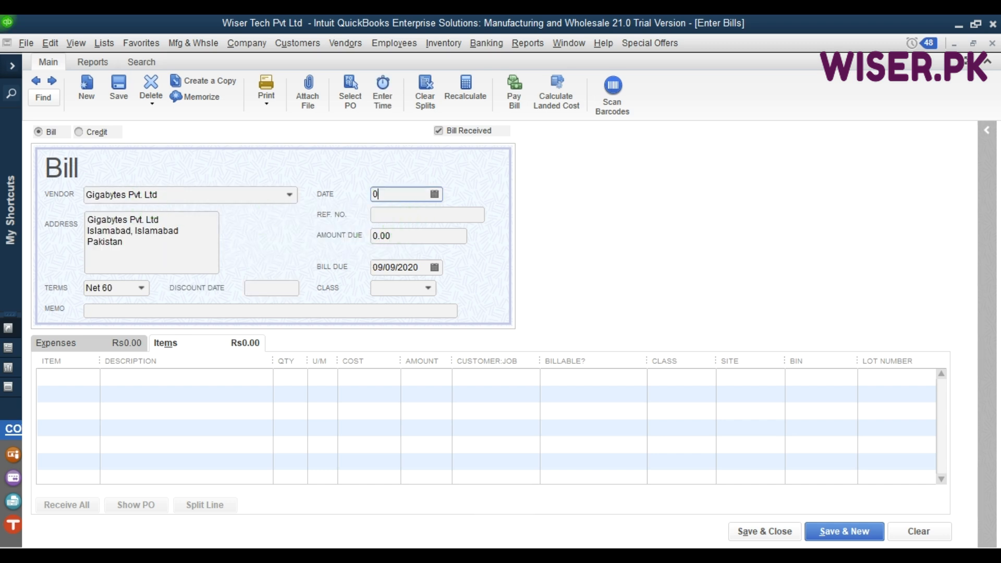
key(BackSpace)
key(BackSpace)
key(BackSpace)
text(15072020)
key(Tab)
text(2165484)
key(Tab)
key(Tab)
key(Tab)
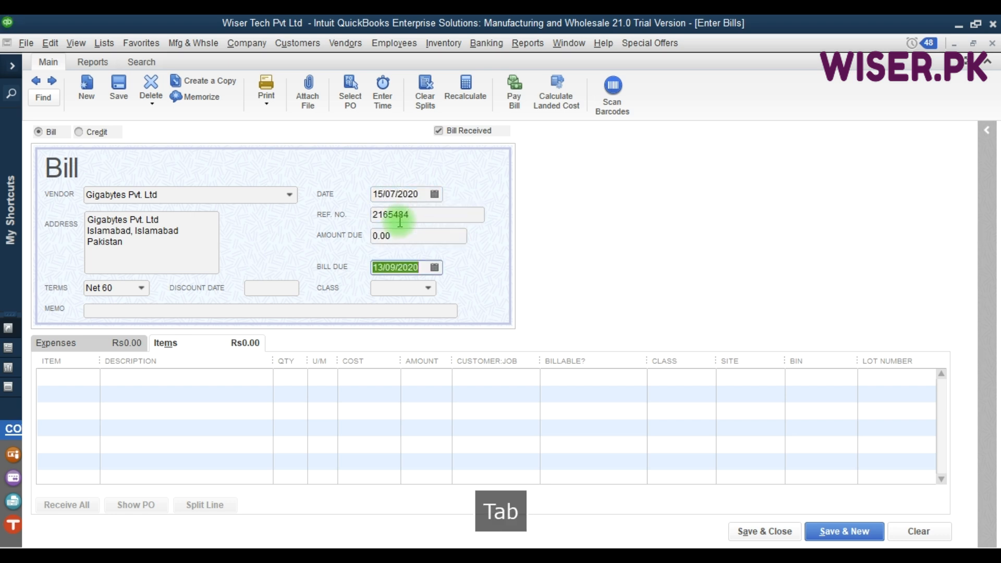
click(99, 343)
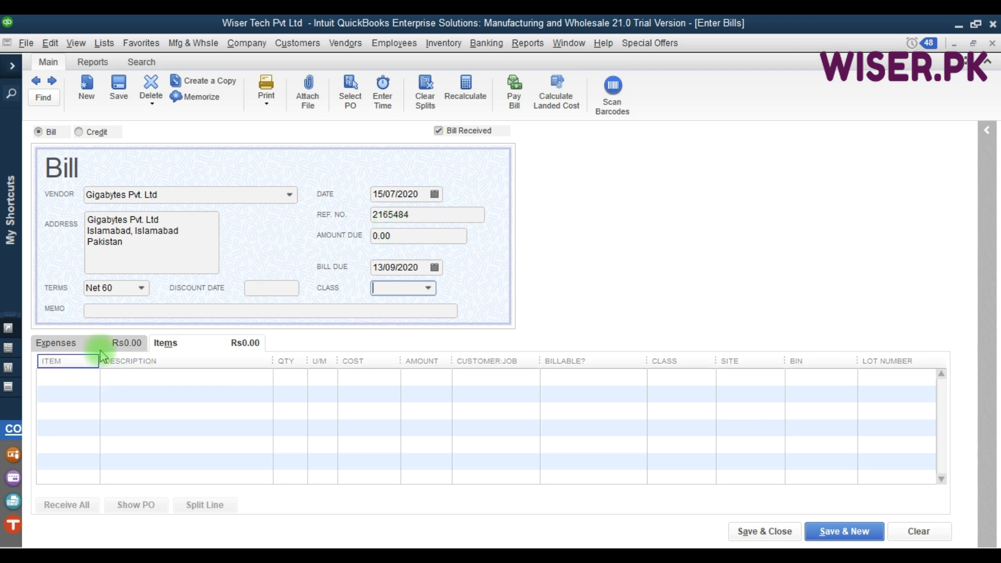
click(855, 374)
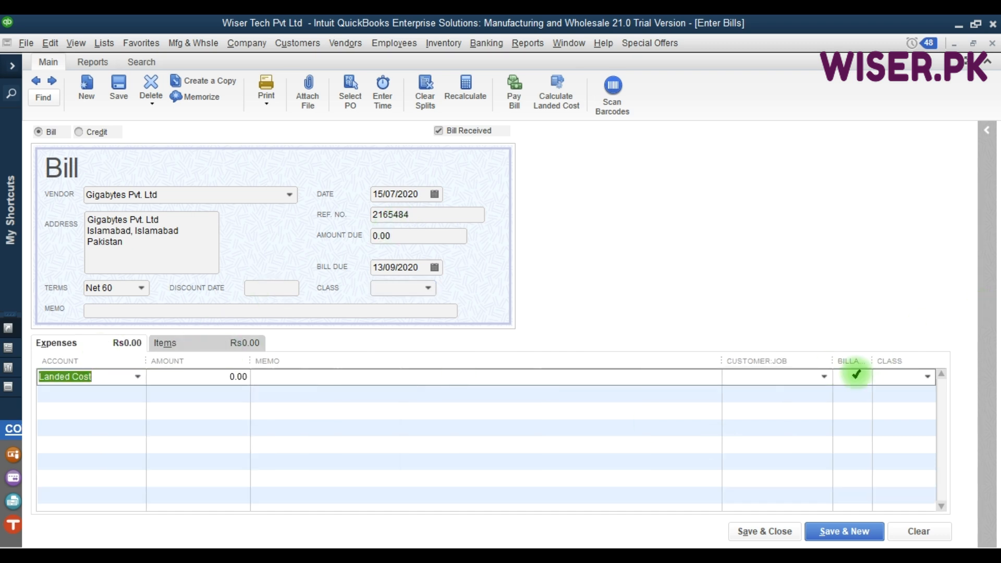
click(221, 347)
- Add the item HP - Laptop Charger to the bill's first item line with a quantity of 10
click(70, 377)
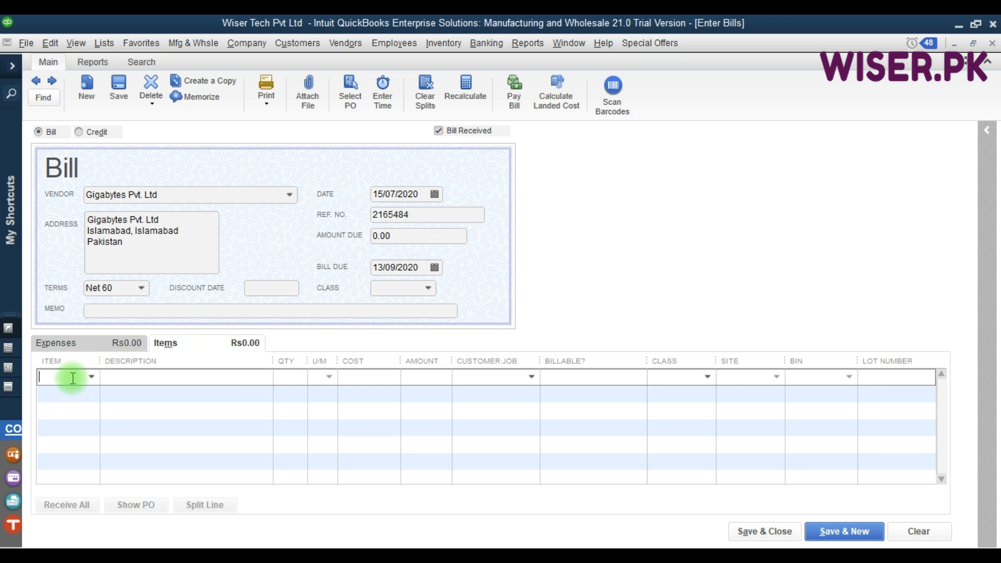
key(F9)
text(h)
key(BackSpace)
text(h)
key(BackSpace)
text(ch)
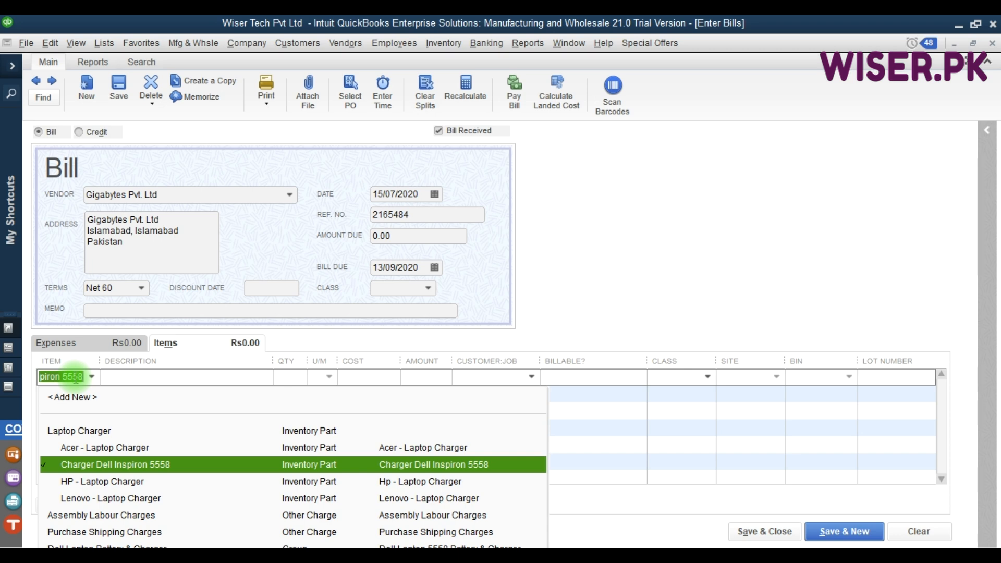
key(Down)
key(Tab)
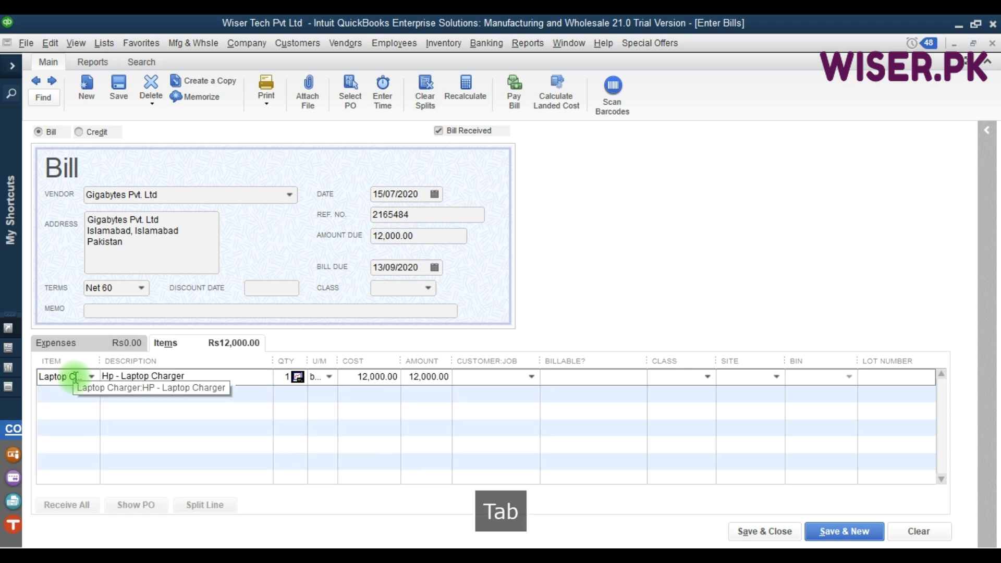
text(10)
key(Tab)
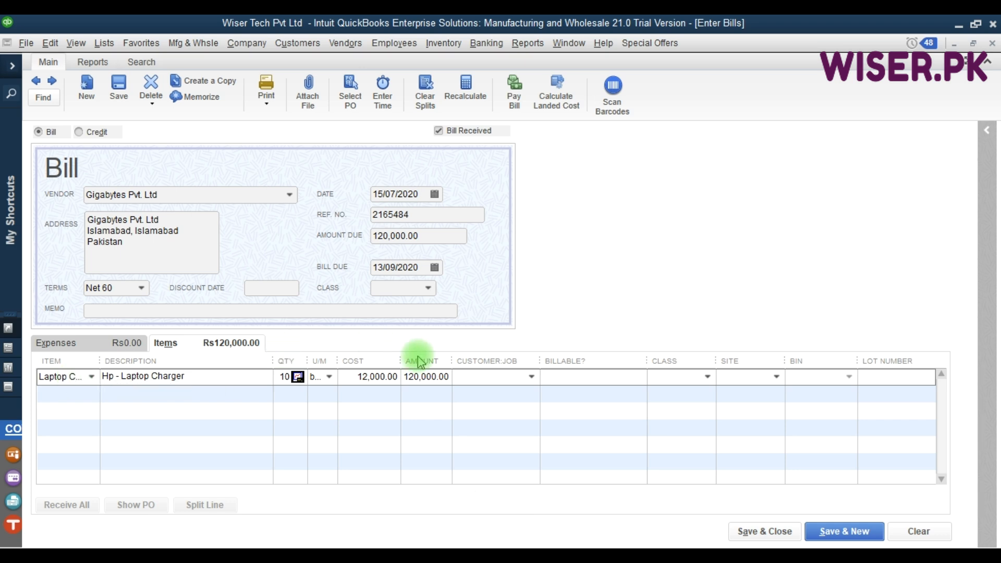
- Assign the laptop charger line to the Lahore site and the bin Area 1
click(776, 378)
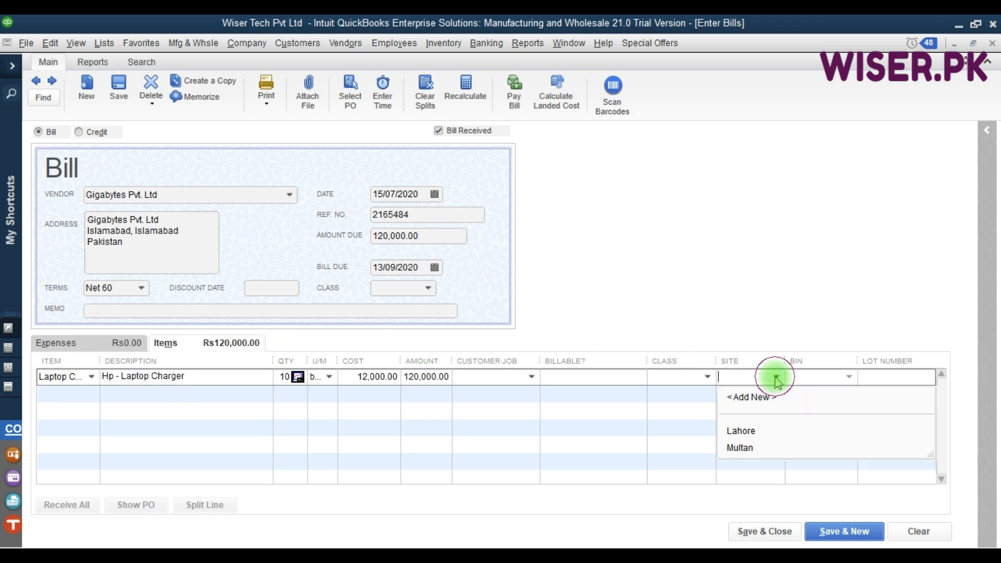
click(740, 432)
click(849, 376)
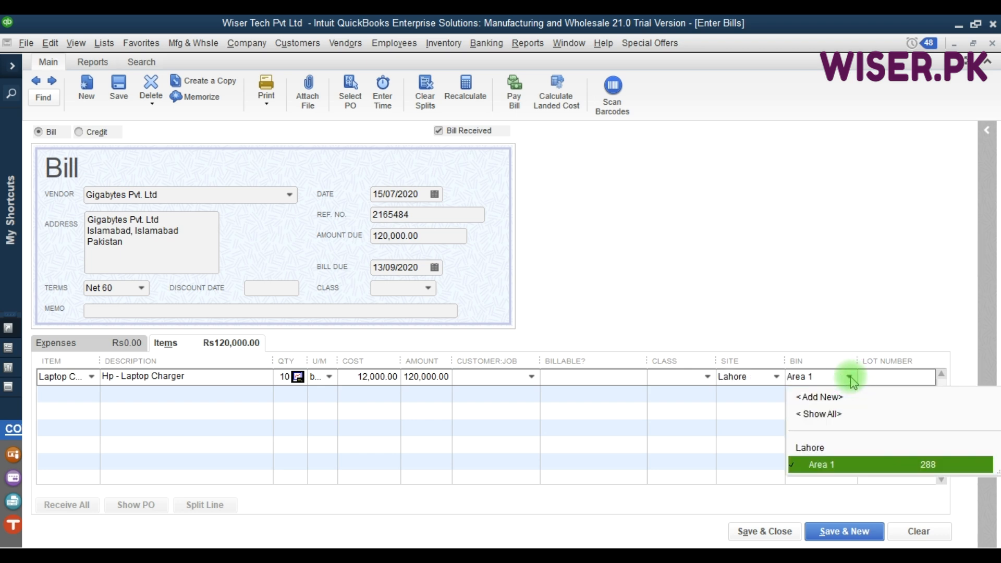
click(822, 464)
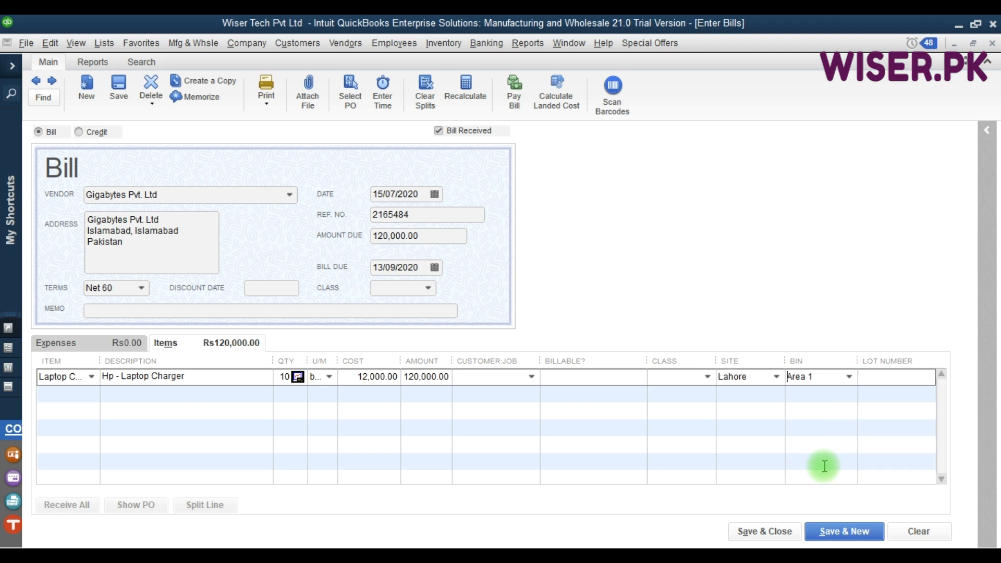
- Enter lot number LT-6001 on the HP laptop charger line of the bill
click(889, 379)
text(LT-)
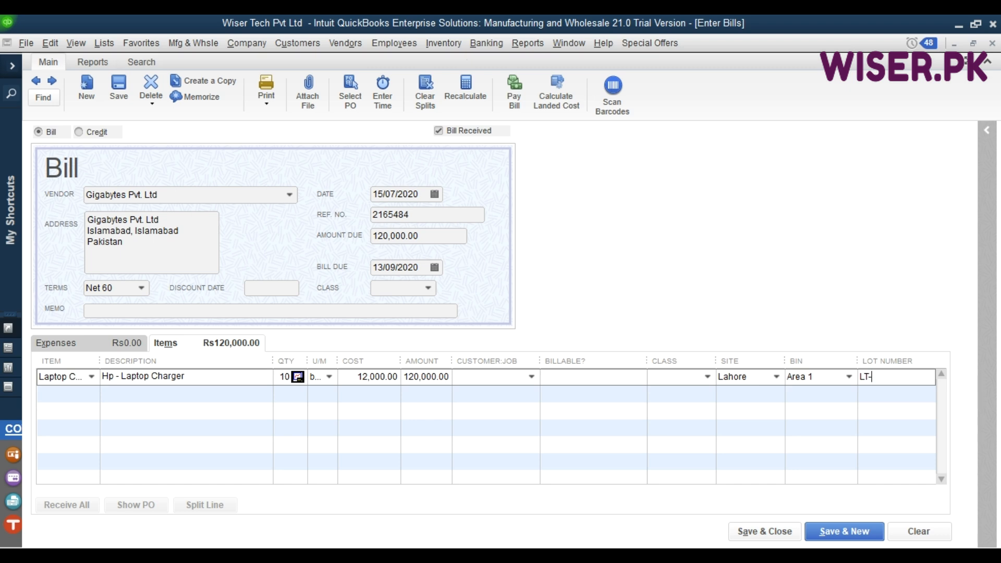
text(6001)
key(Tab)
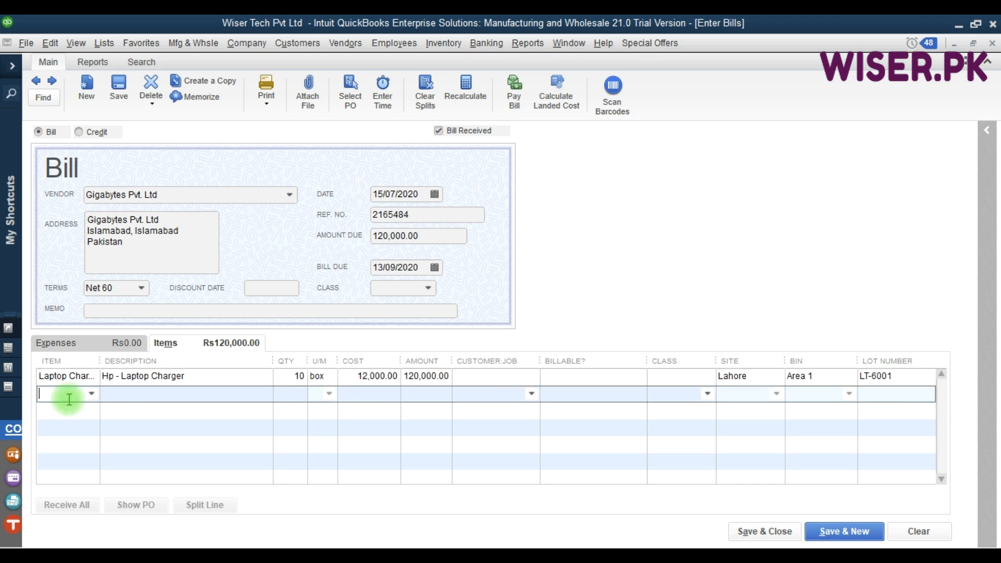
- Add the item Charger Dell Inspiron 5558 to the bill's second item line with a quantity of 2000
text(comh)
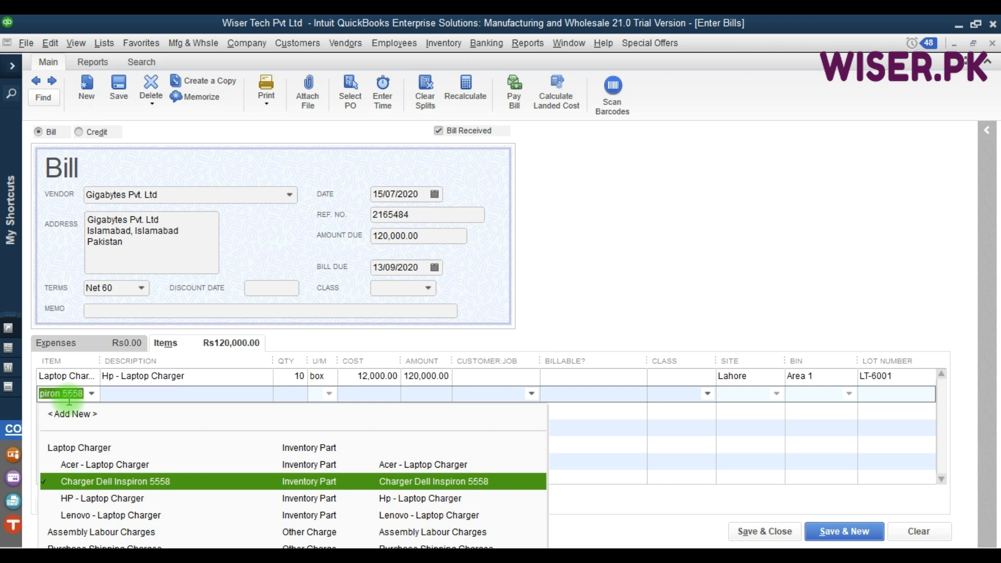
key(Tab)
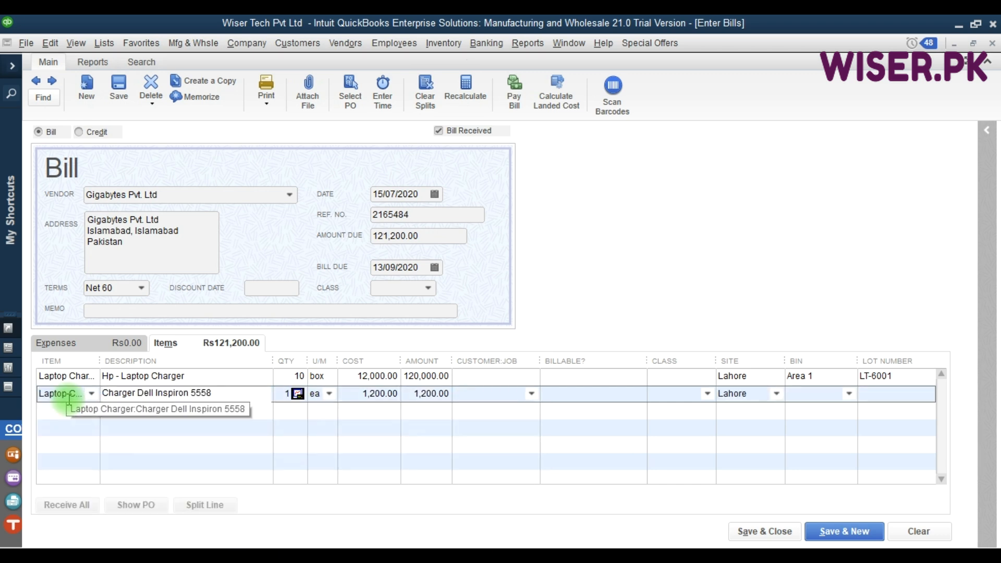
key(Tab)
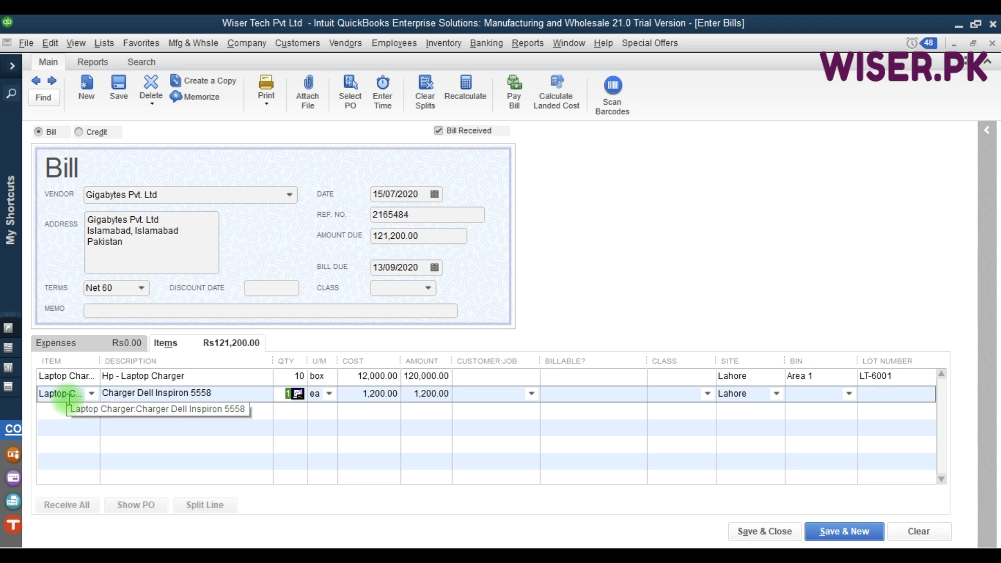
text(200)
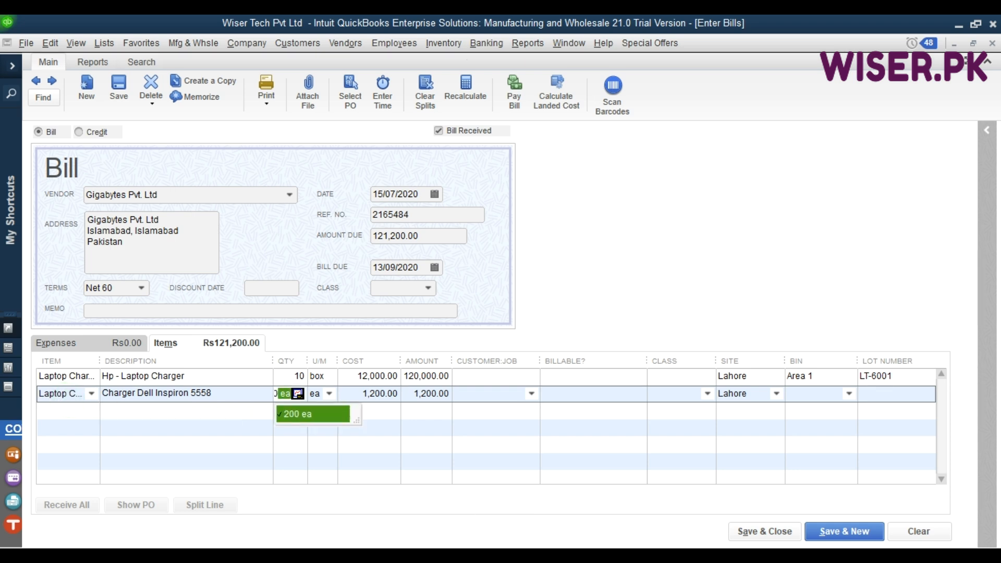
text(0)
key(Tab)
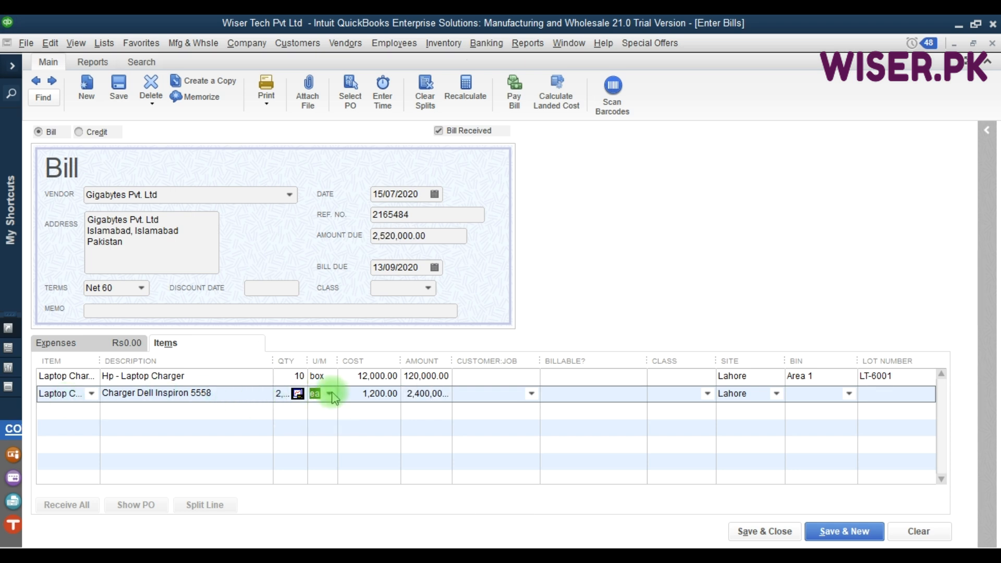
key(BackSpace)
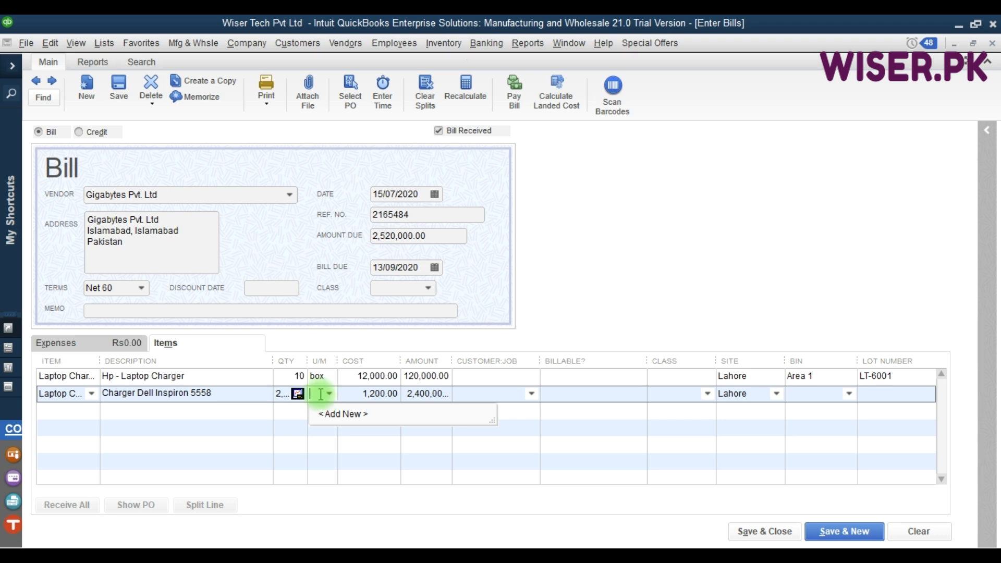
text(ec)
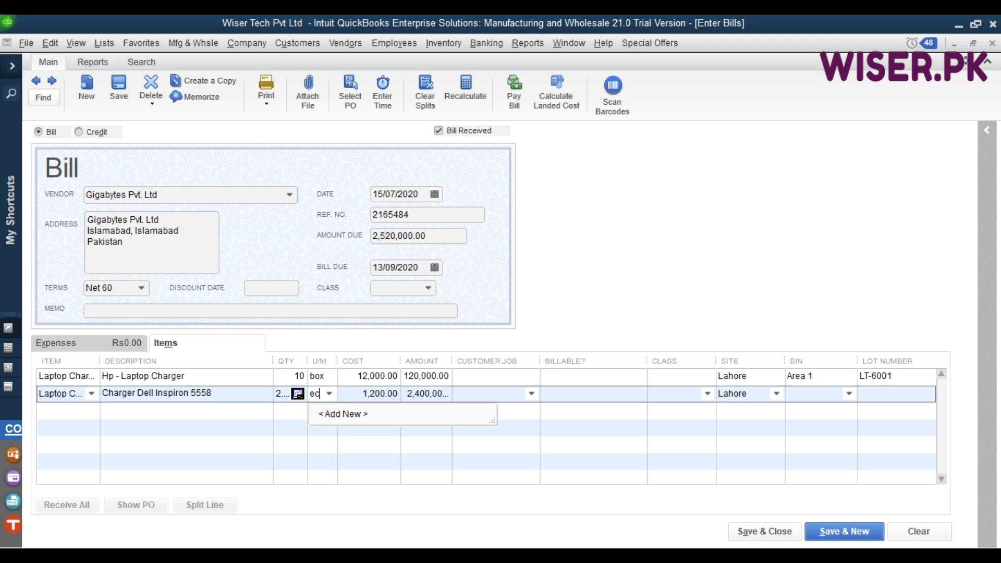
key(Tab)
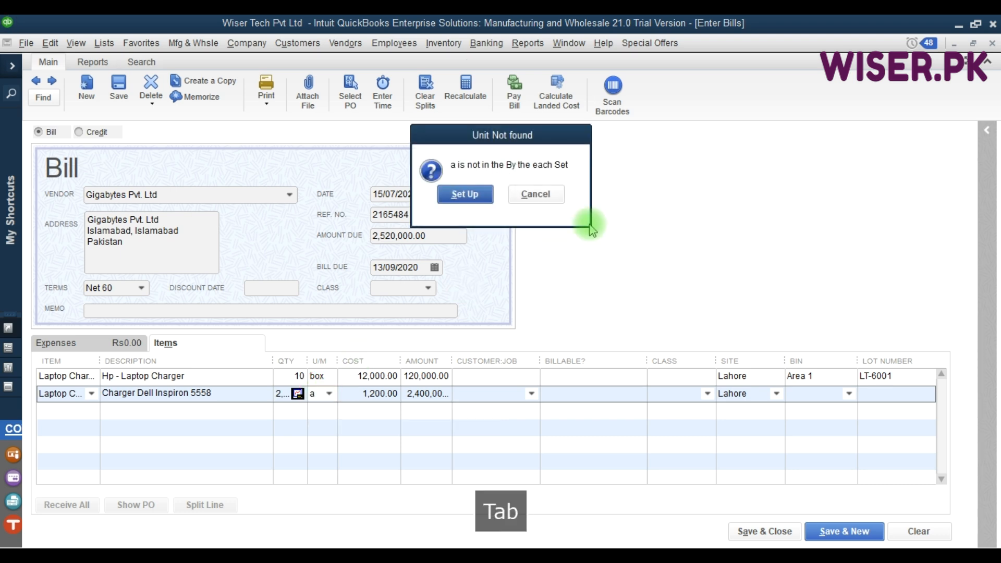
click(527, 194)
key(Tab)
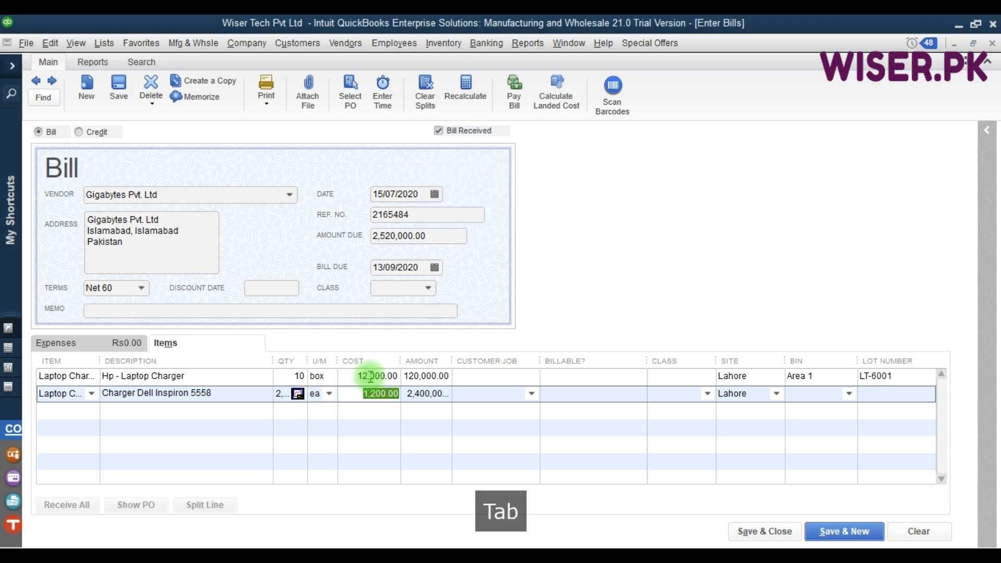
- Assign the Dell Inspiron charger line to bin Area 1 at the Lahore site and enter lot number LT-6002
click(767, 392)
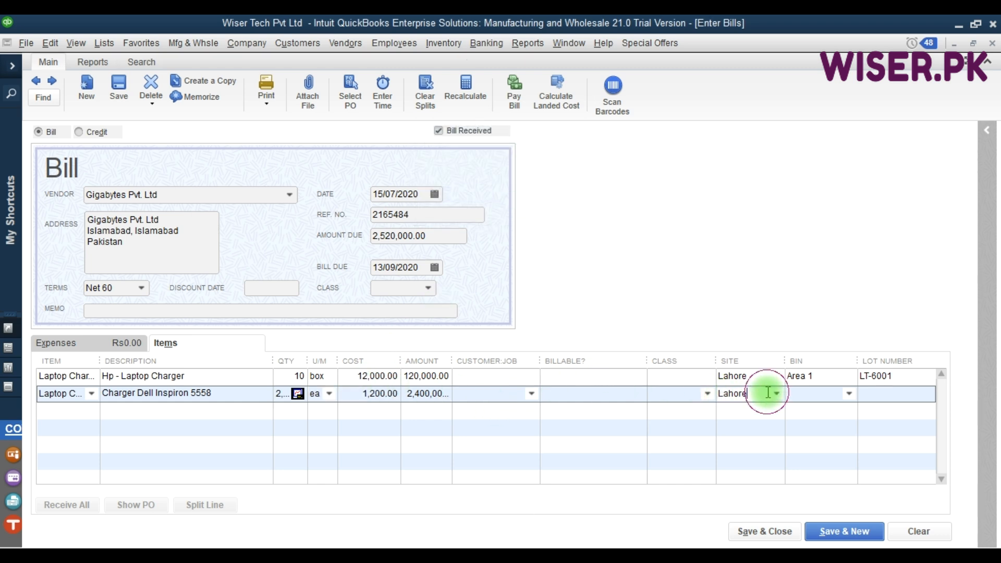
click(823, 394)
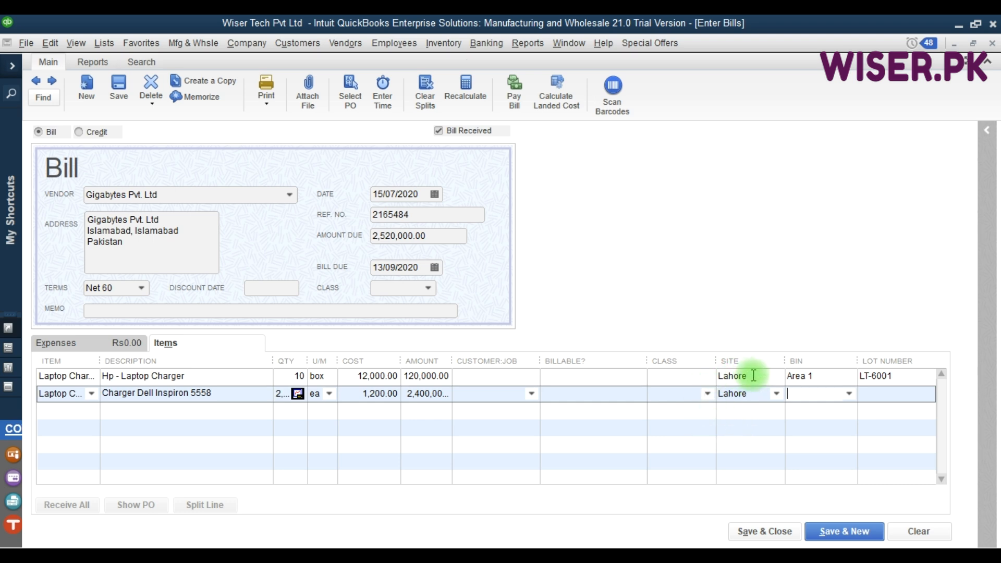
click(755, 379)
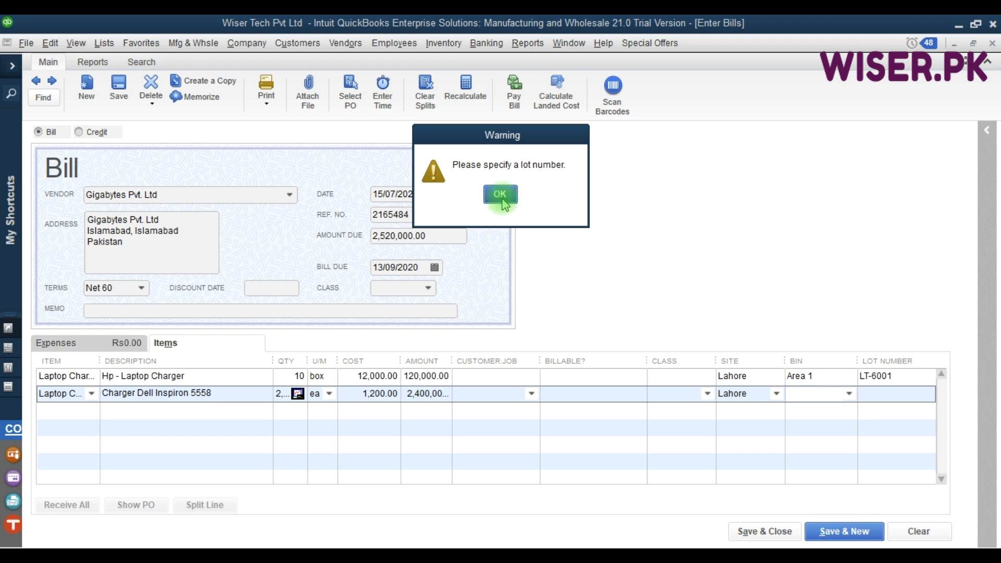
click(501, 195)
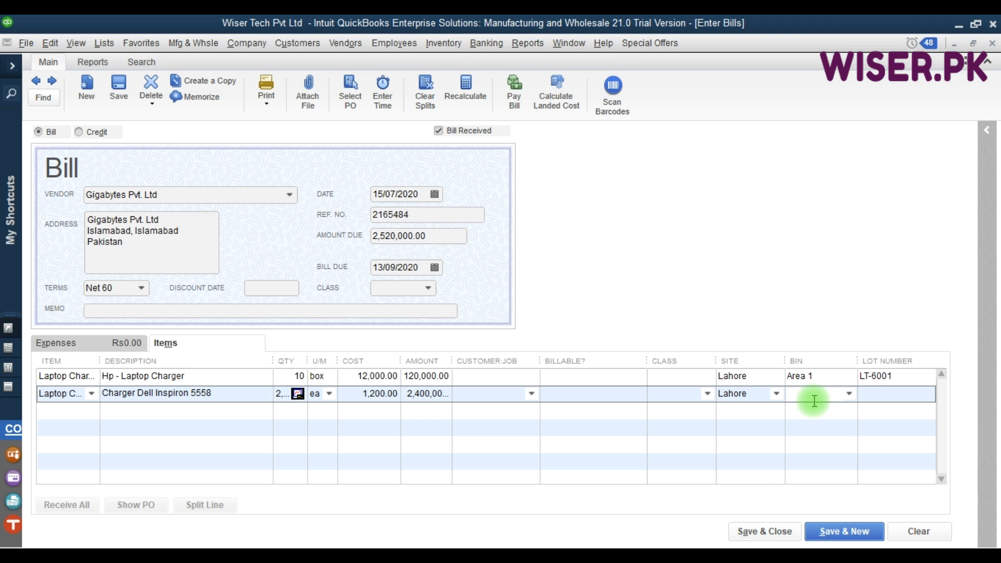
click(850, 393)
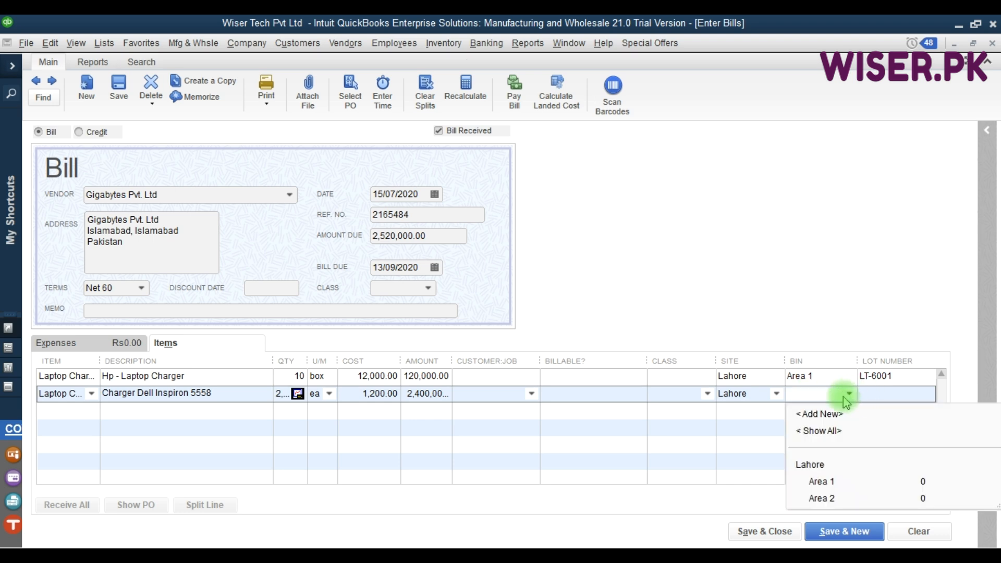
click(821, 479)
click(883, 394)
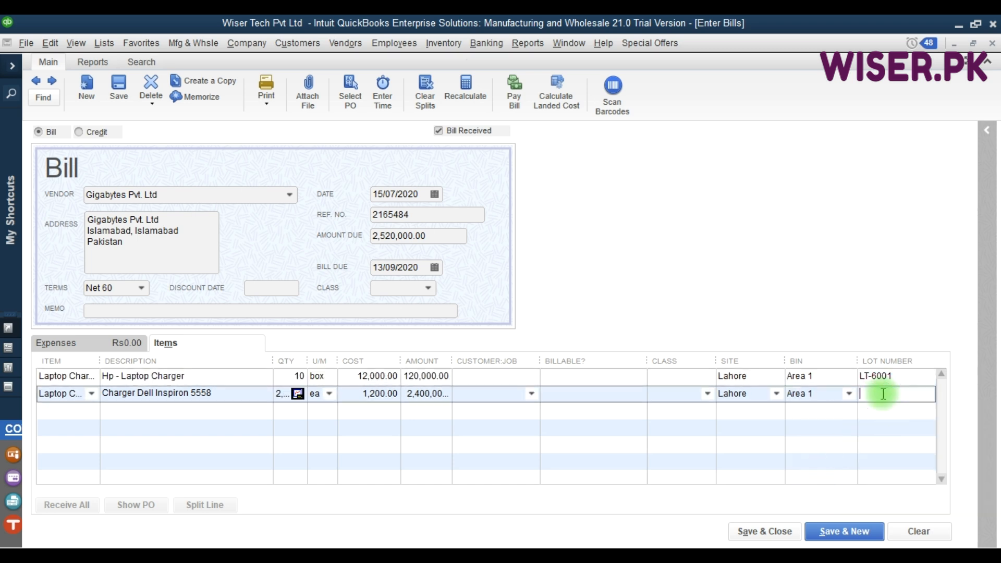
text(LT-6002)
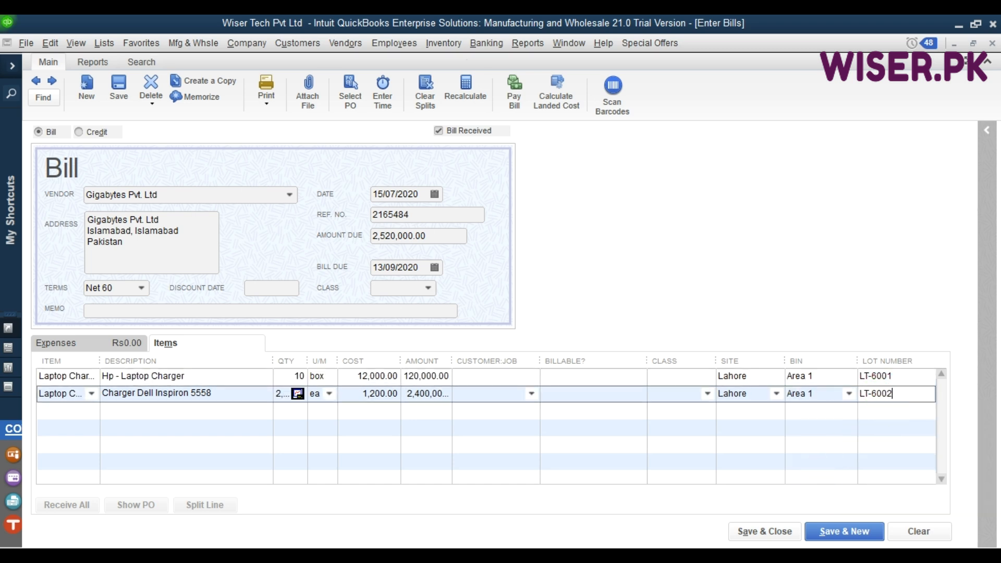
key(Tab)
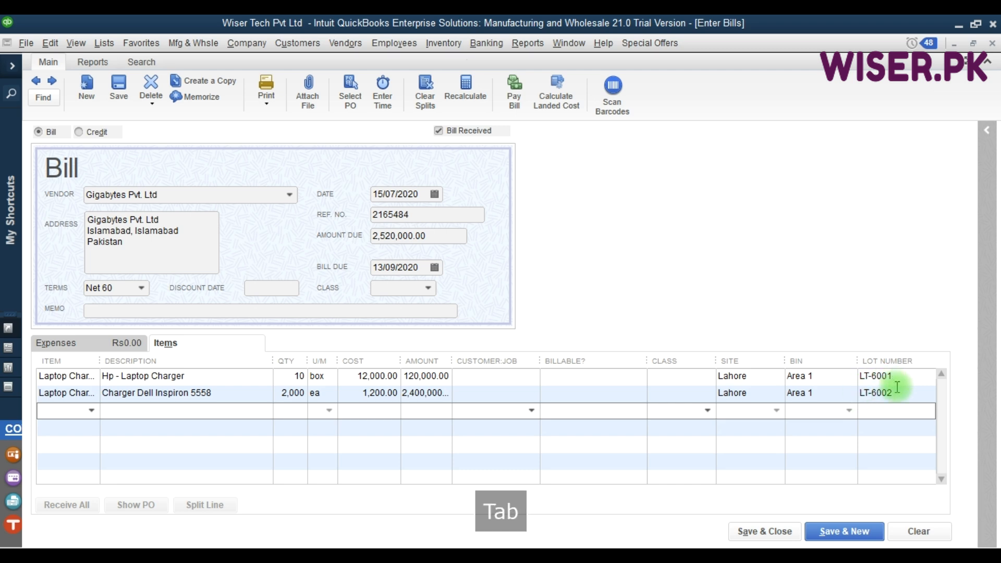
- Save the bill despite the exceeded vendor credit limit and the unassigned item classes, and close the bill form
click(895, 391)
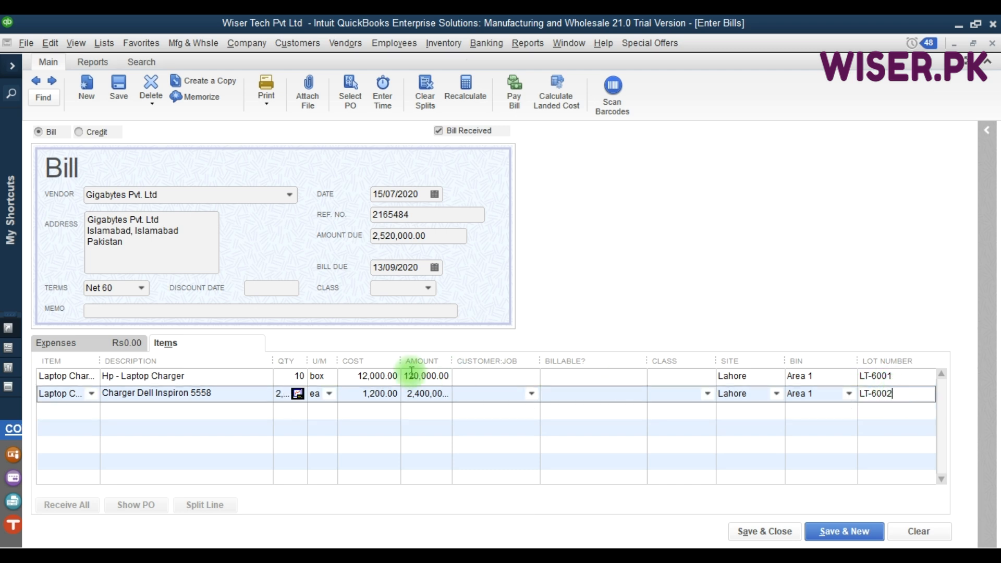
click(293, 379)
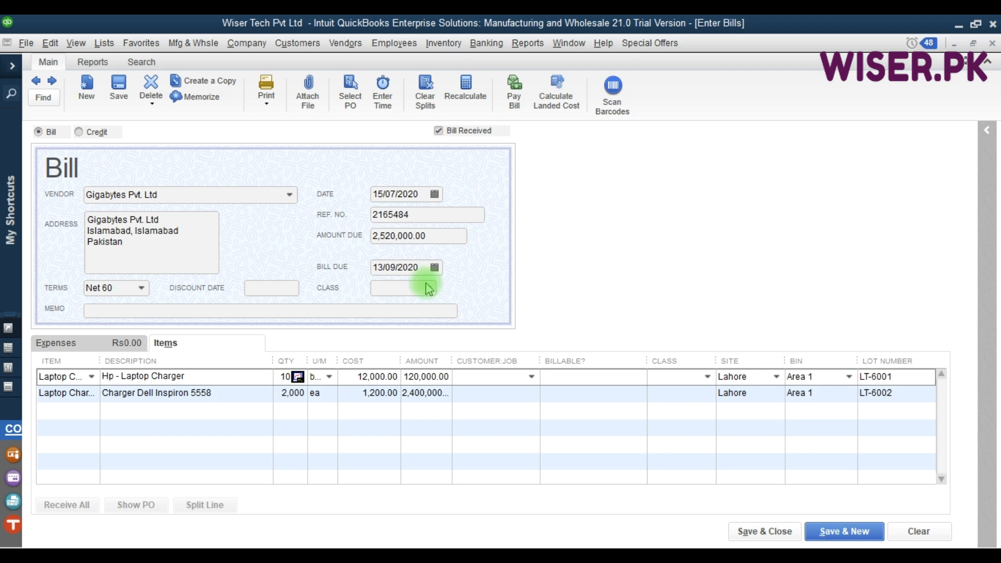
click(120, 89)
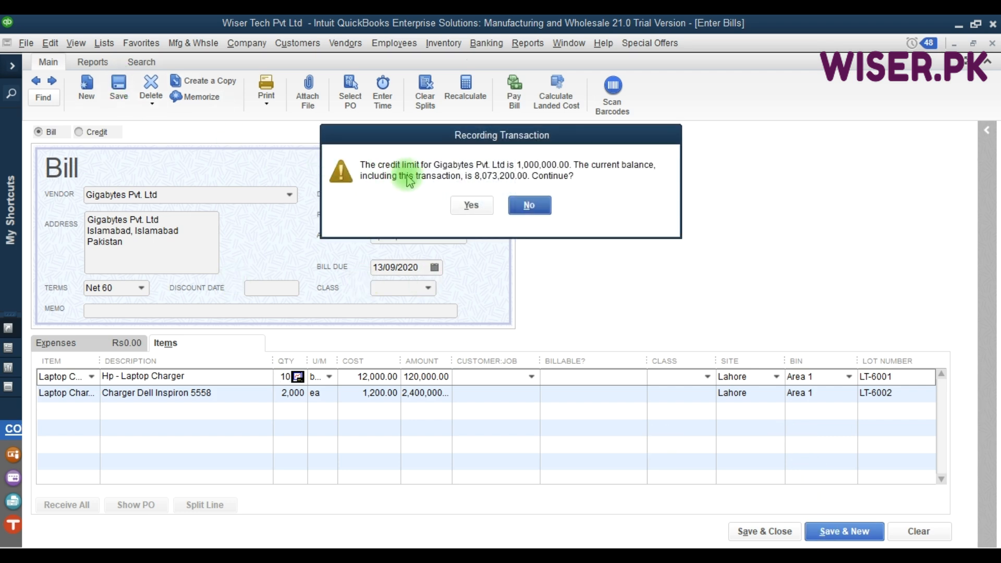
click(458, 203)
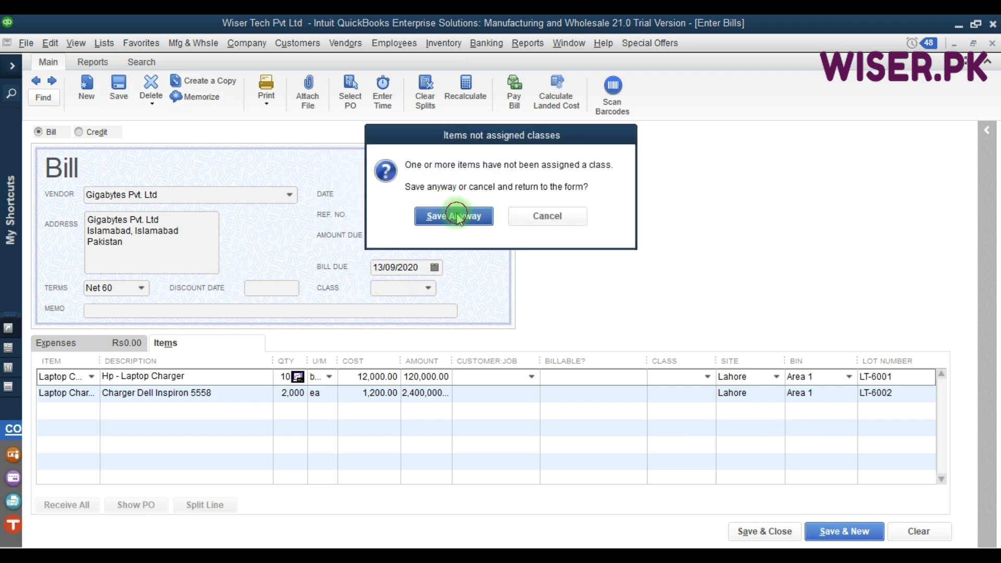
click(458, 217)
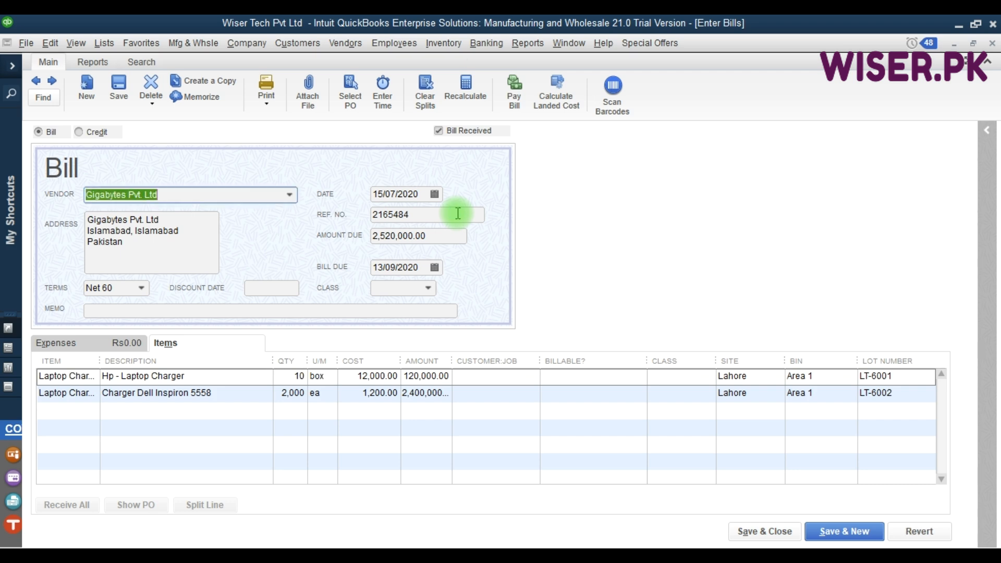
key(F9)
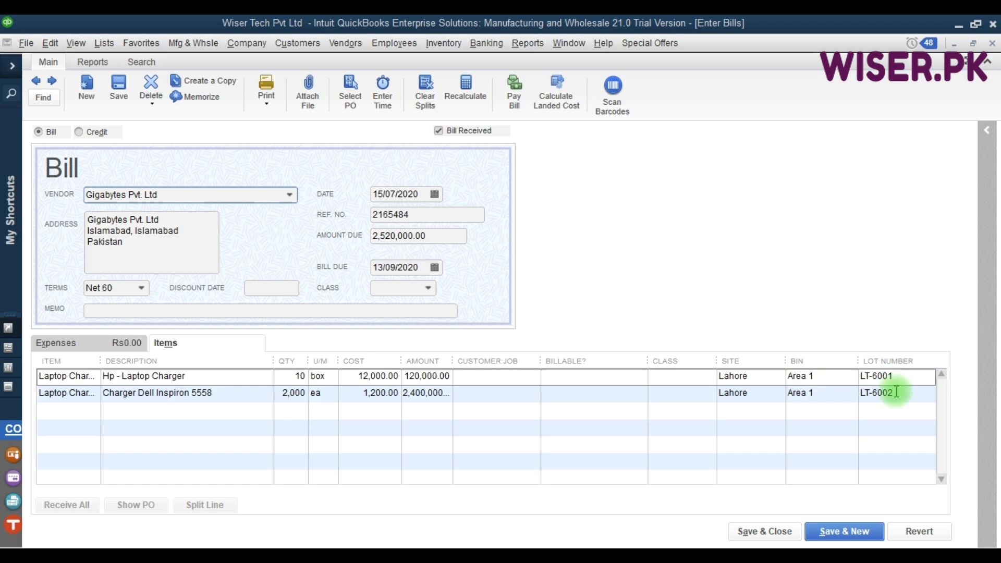
click(746, 245)
key(Escape)
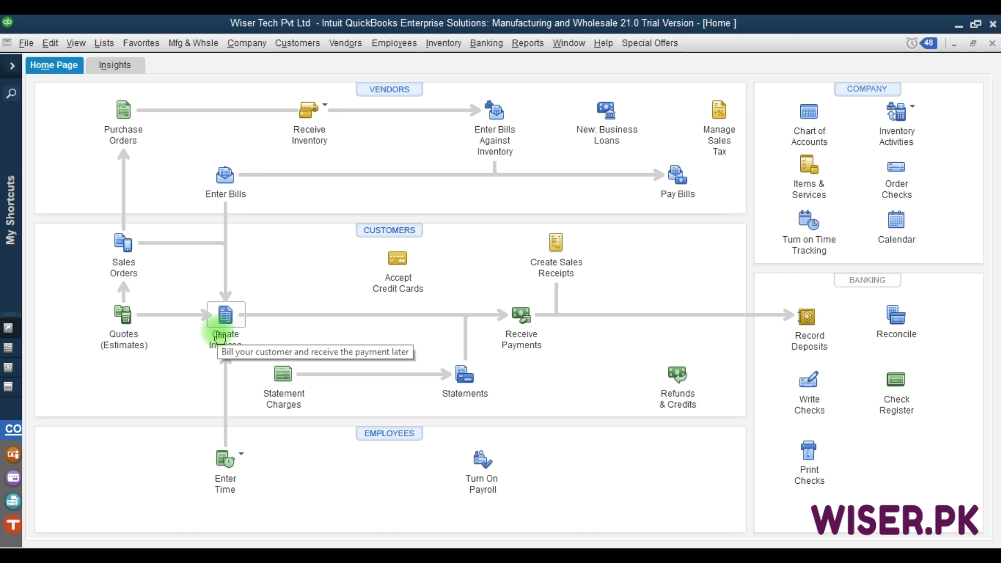
key(F9)
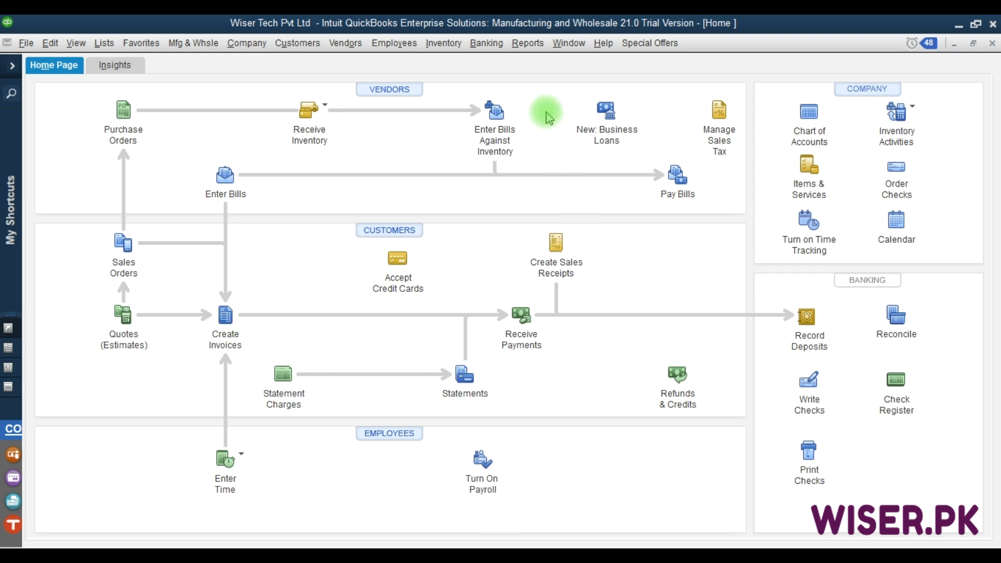
- Open the Lot Numbers in Stock inventory report
click(527, 46)
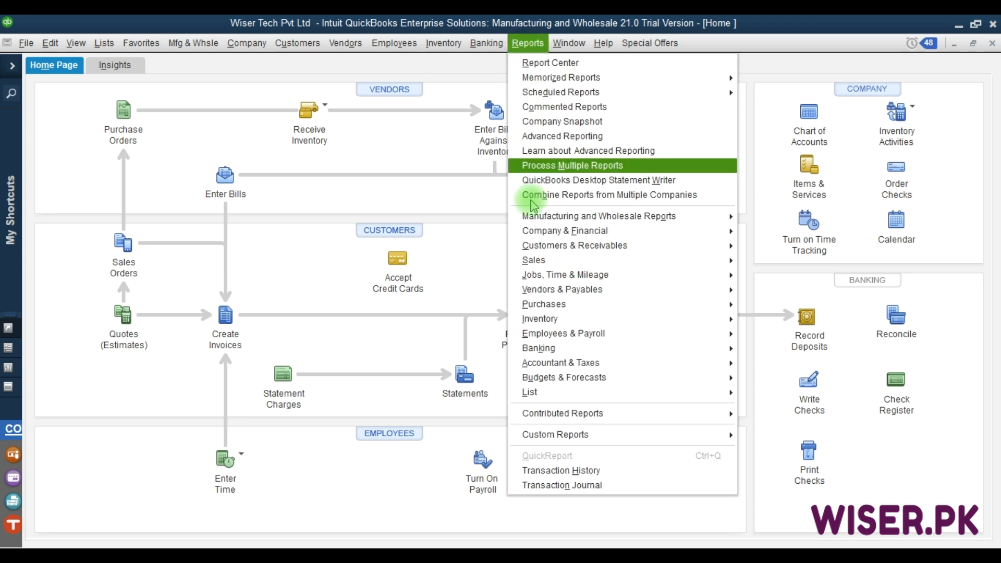
mouse_move(529, 231)
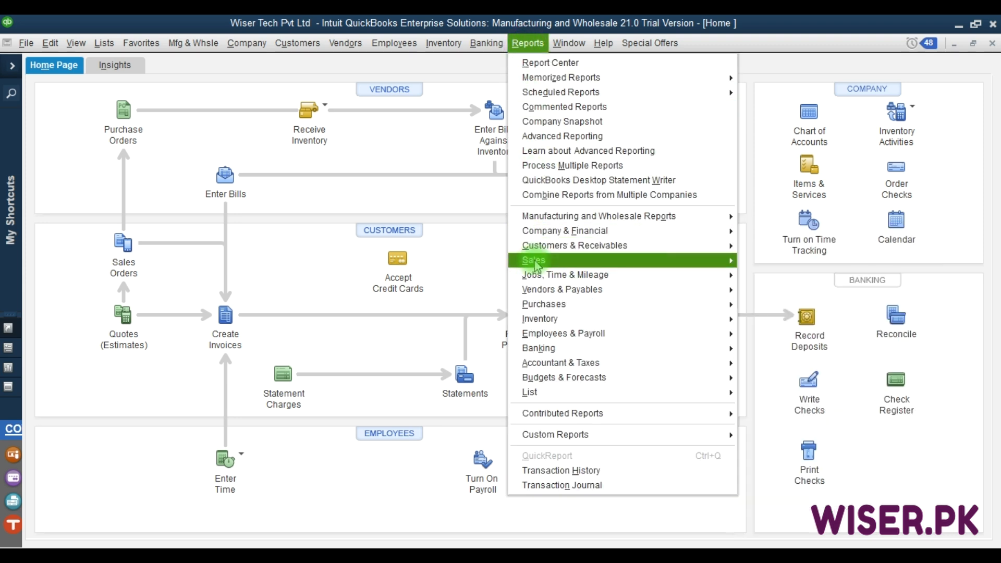
mouse_move(535, 264)
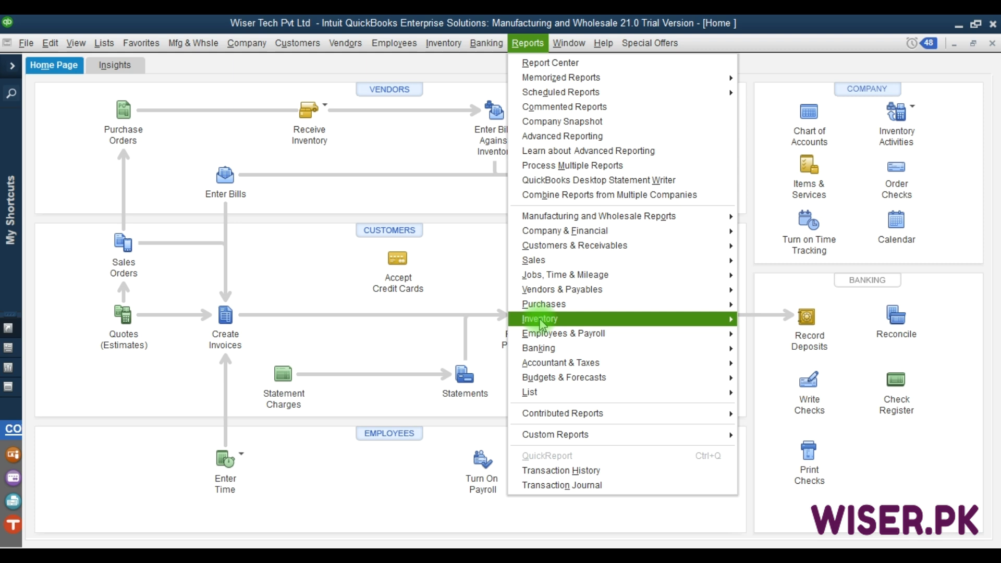
mouse_move(544, 321)
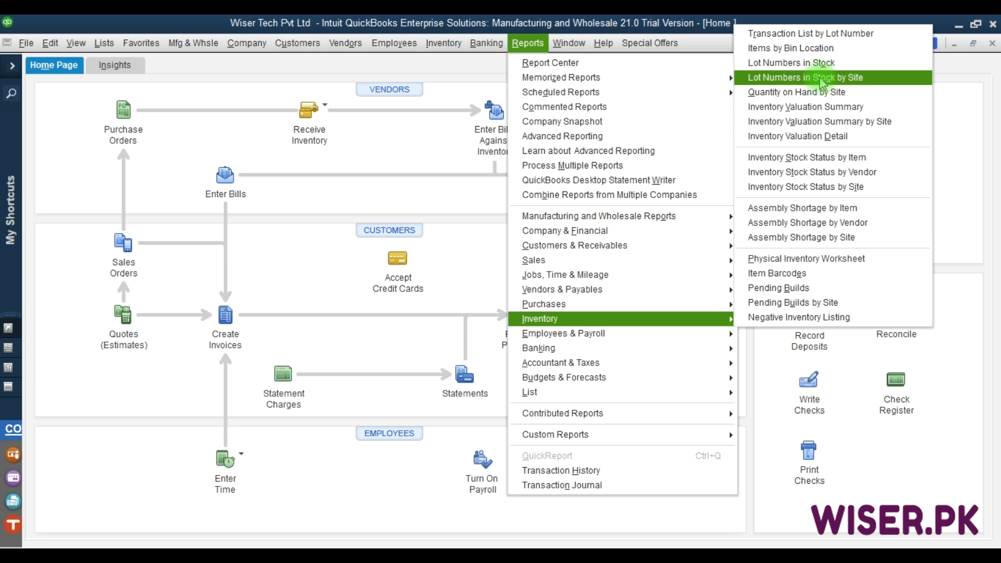
click(824, 63)
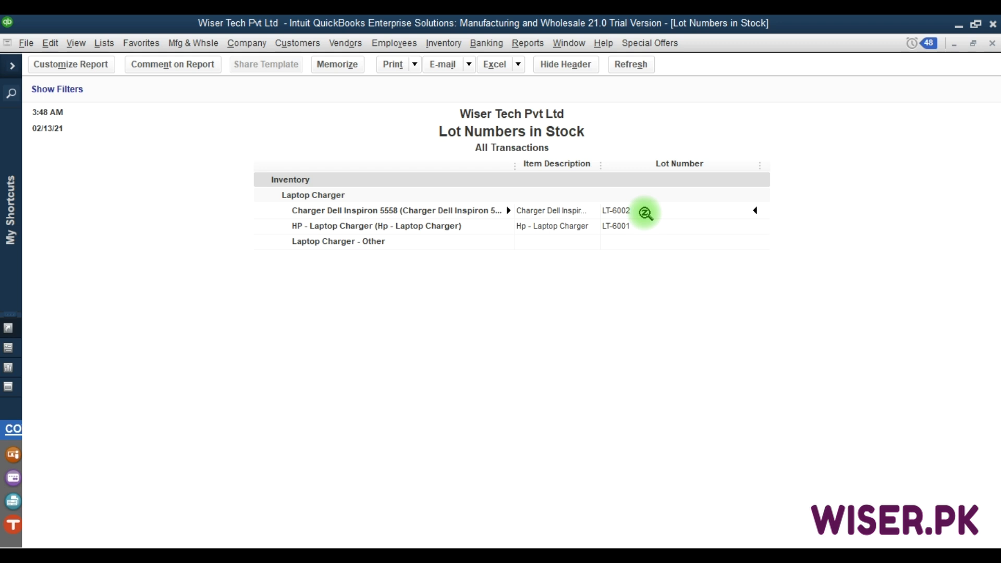
- Check the site, bin and quantity details of lot LT-6002 for the Dell Inspiron charger and close the details
double_click(626, 212)
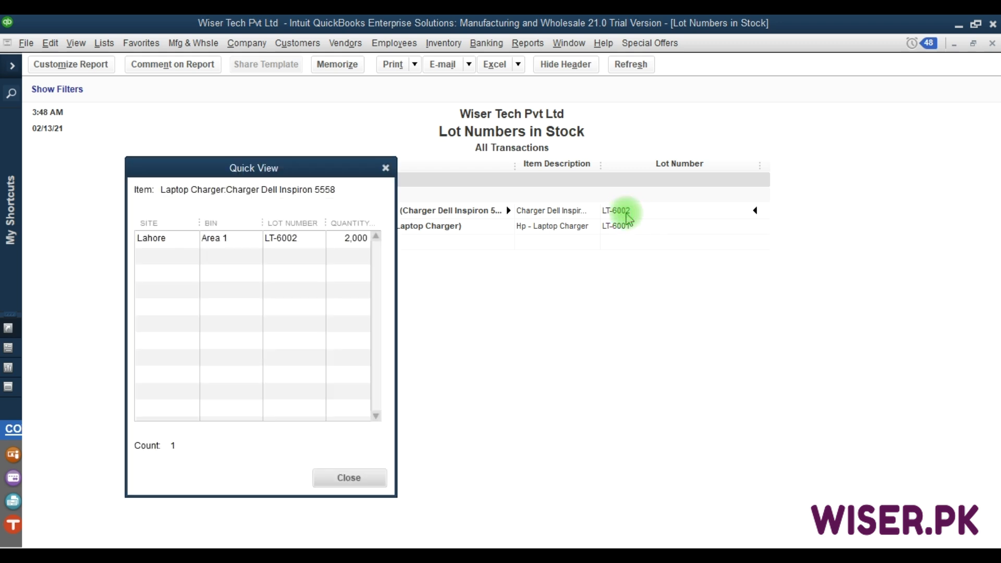
click(174, 238)
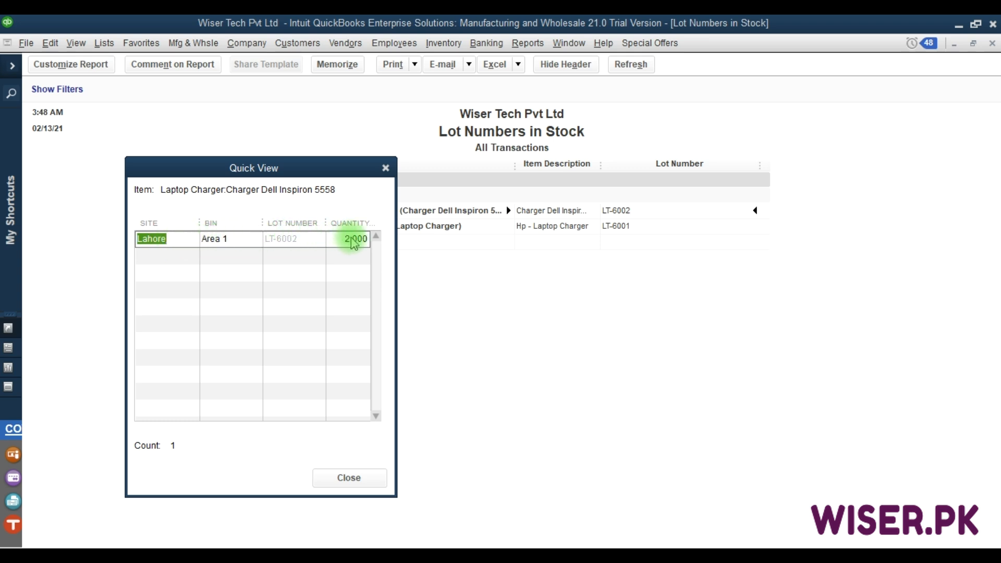
click(384, 170)
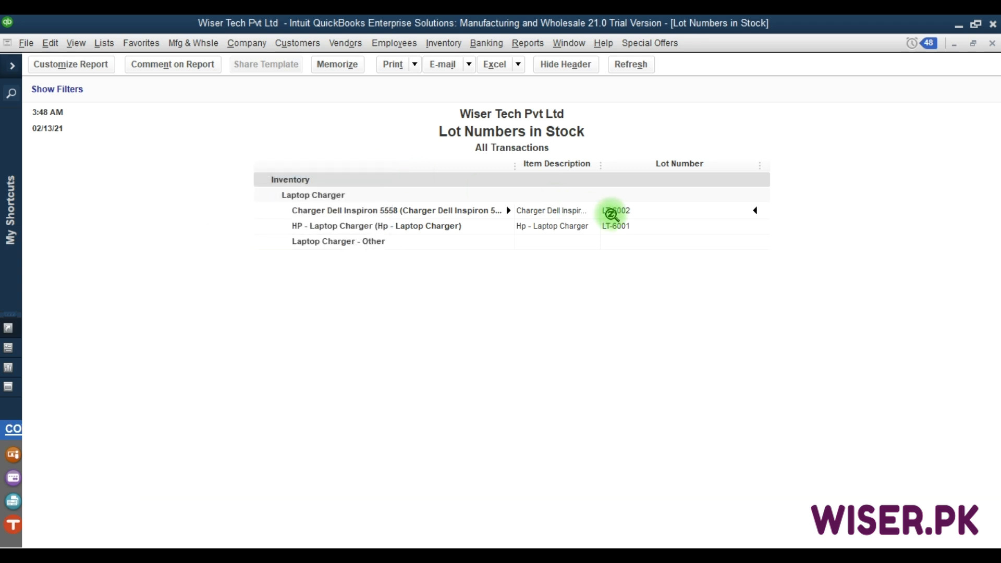
key(Escape)
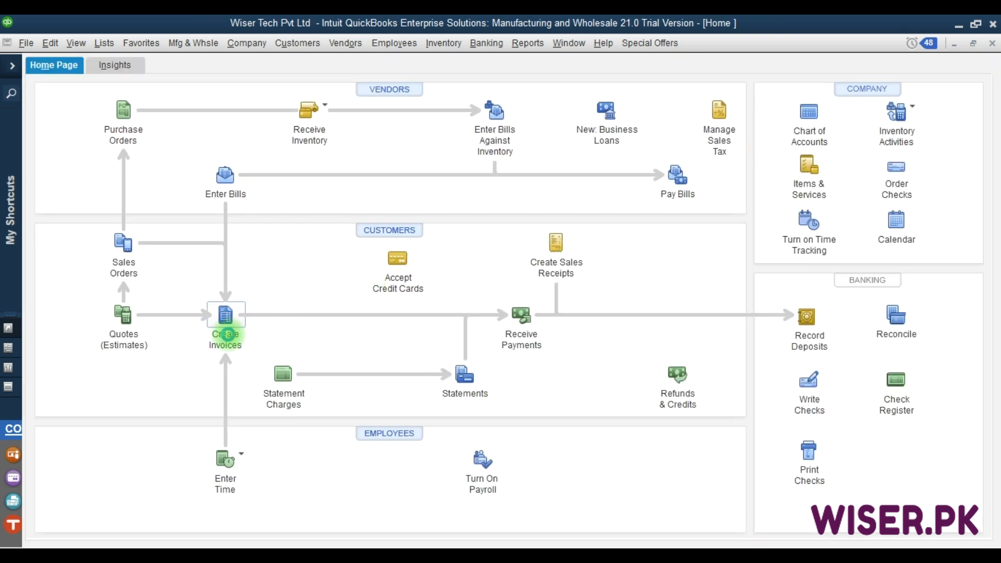
click(226, 325)
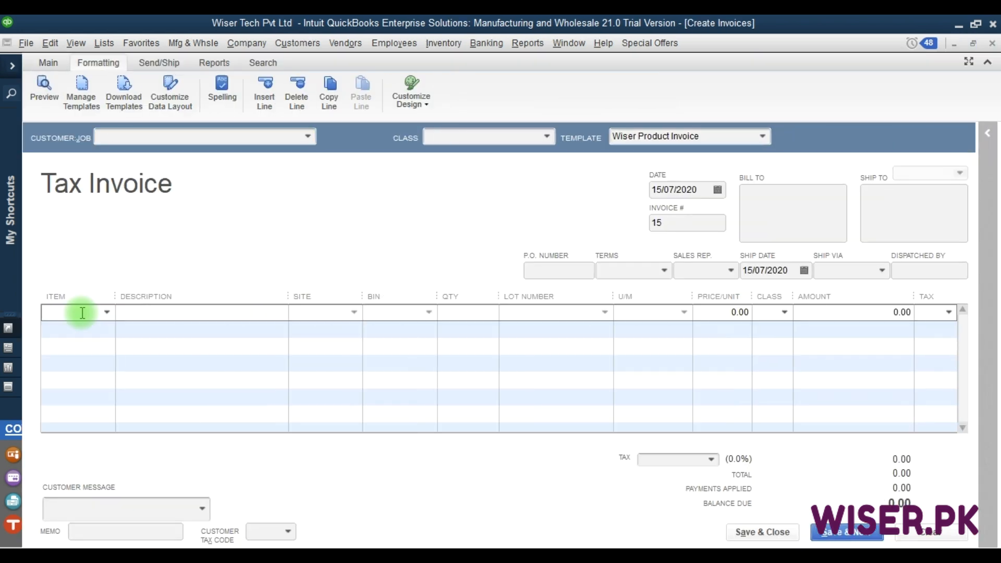
key(F9)
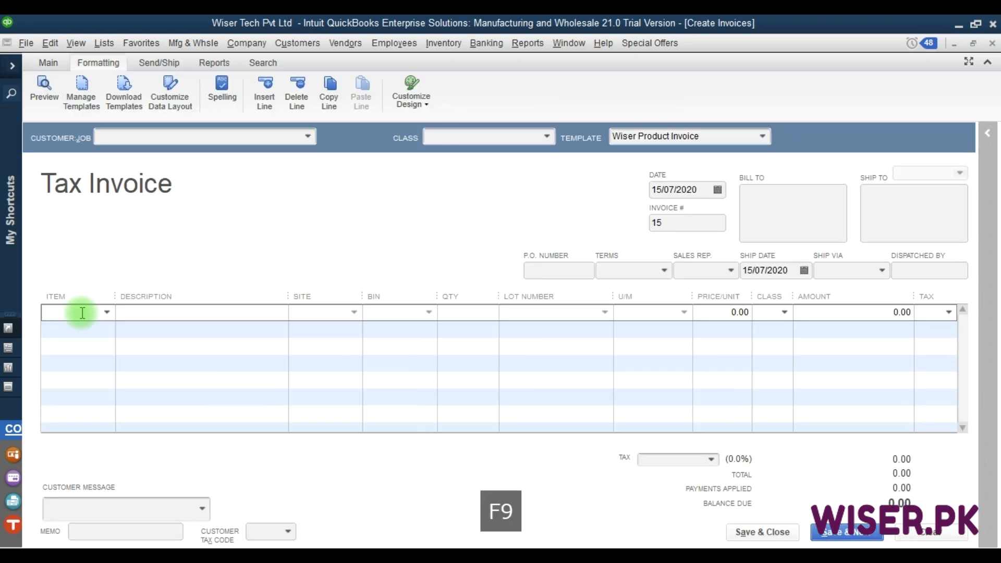
text(c)
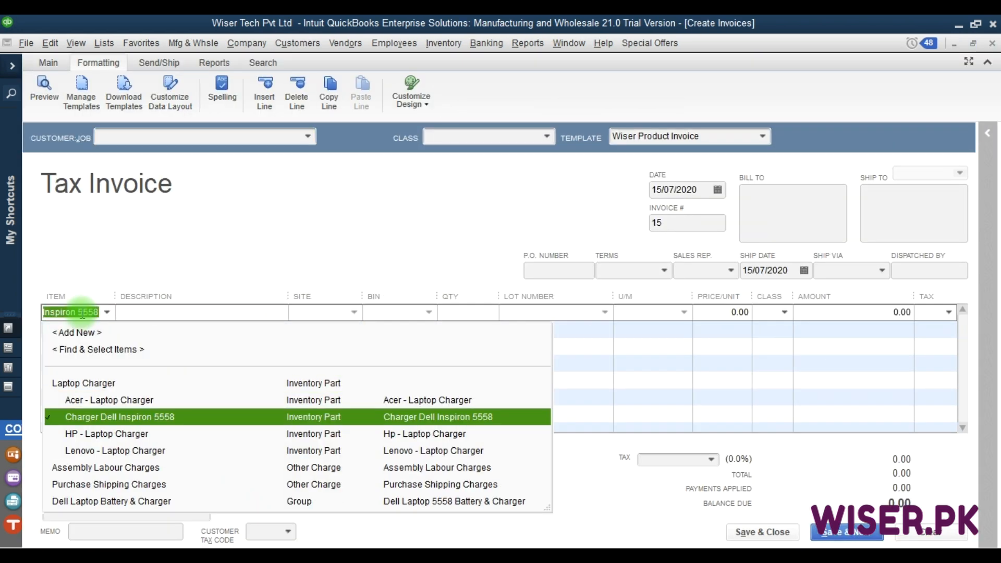
key(Tab)
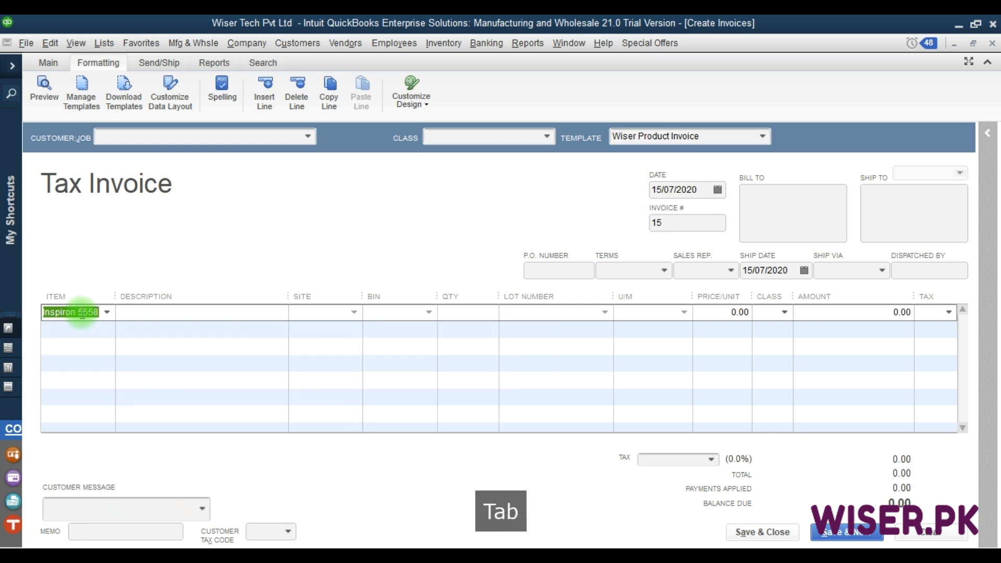
key(Tab)
key(Tab)
key(Tab)
key(Tab)
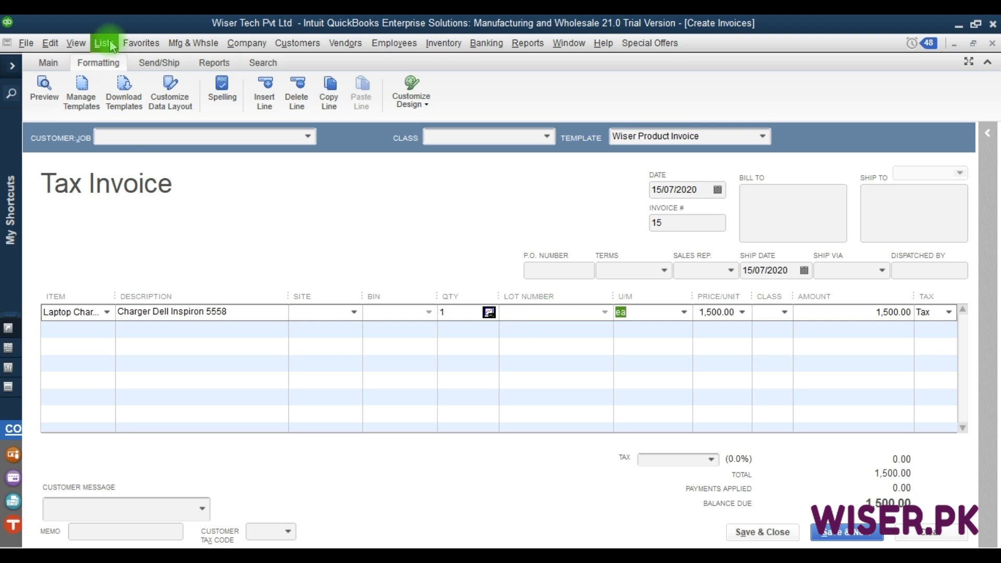
- Make serial/lot numbers mandatory for item receipts, sales receipts, invoices, quantity adjustments and inventory transfers in the company's advanced inventory settings, and save the preferences
click(50, 44)
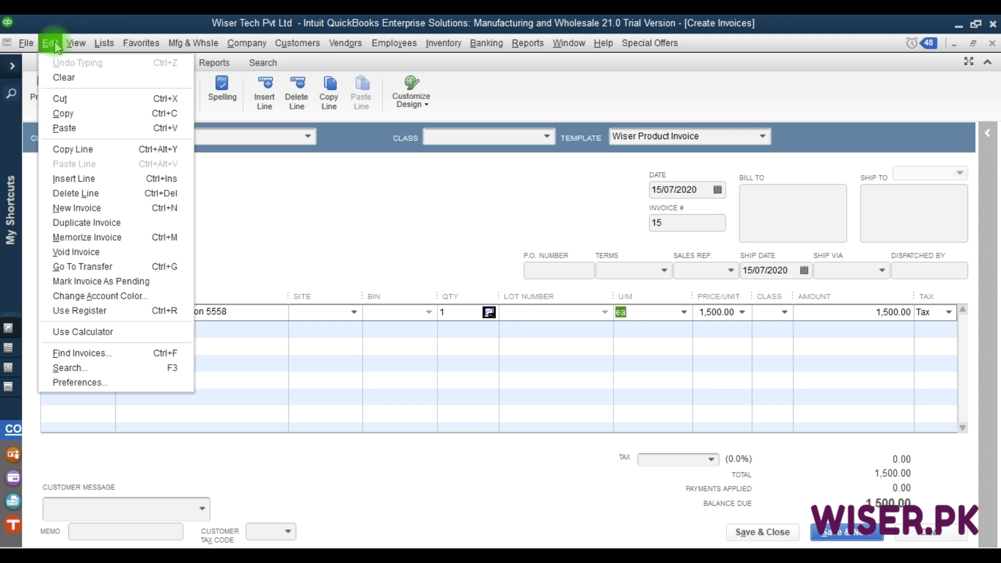
click(86, 383)
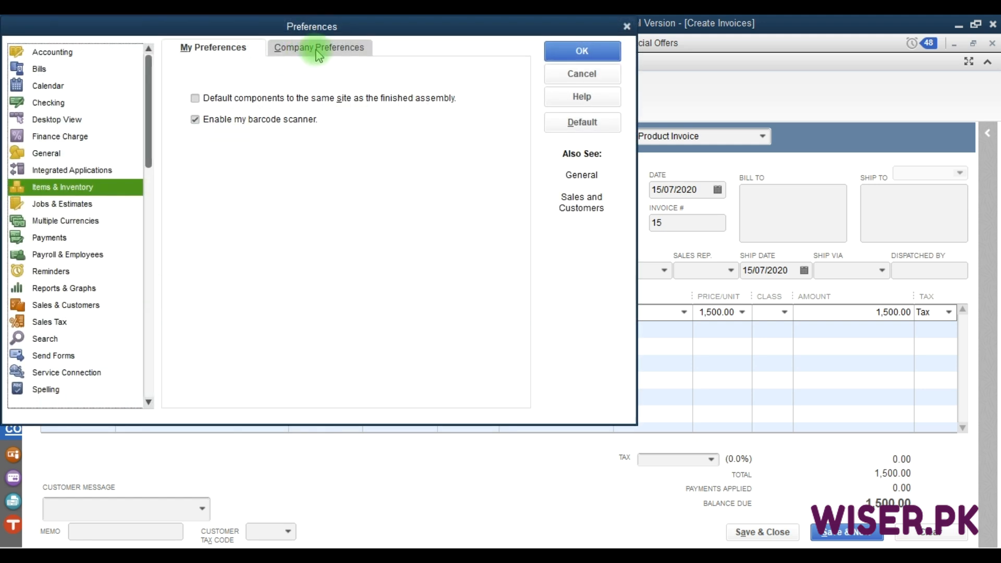
click(318, 49)
click(247, 236)
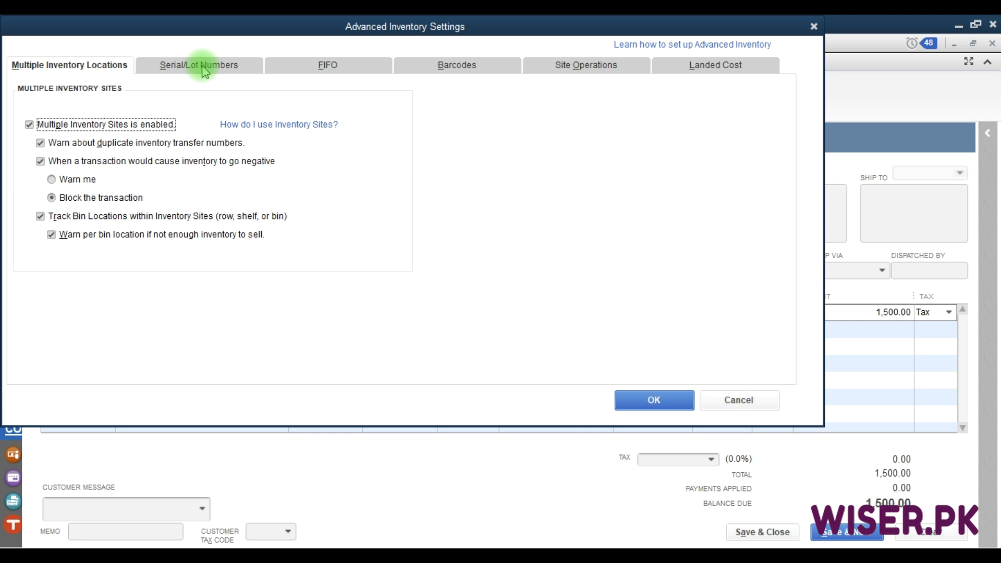
click(202, 68)
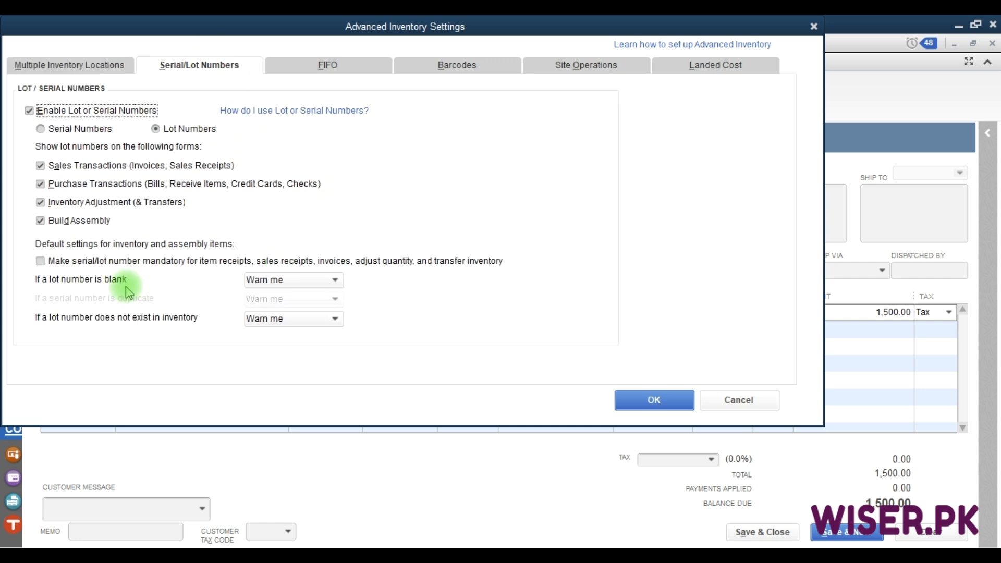
click(41, 263)
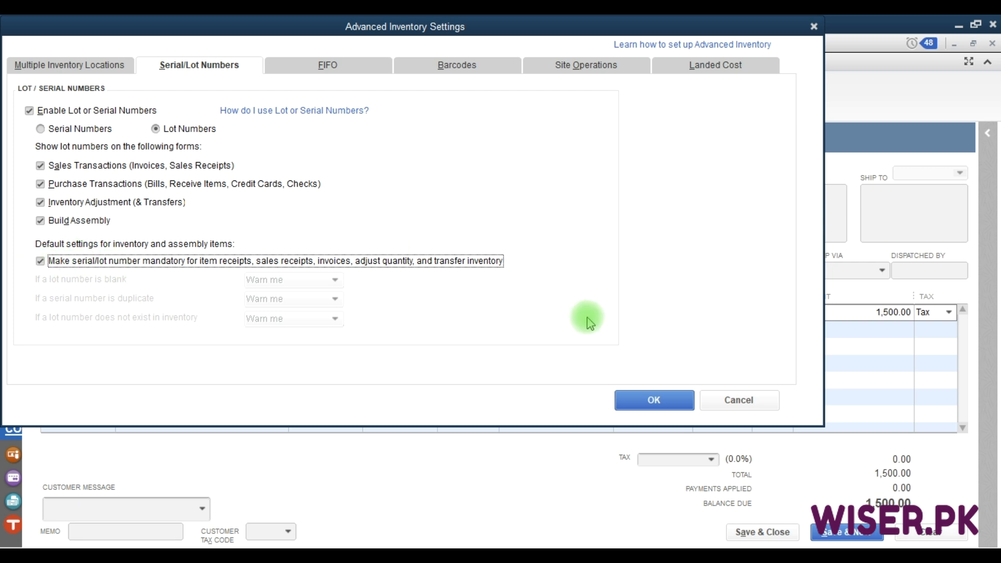
click(642, 399)
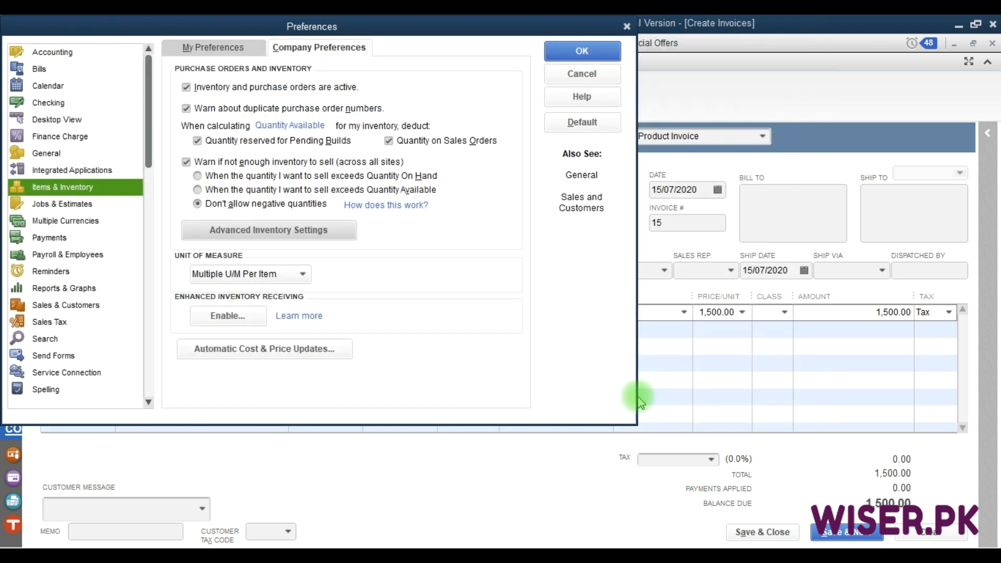
click(580, 55)
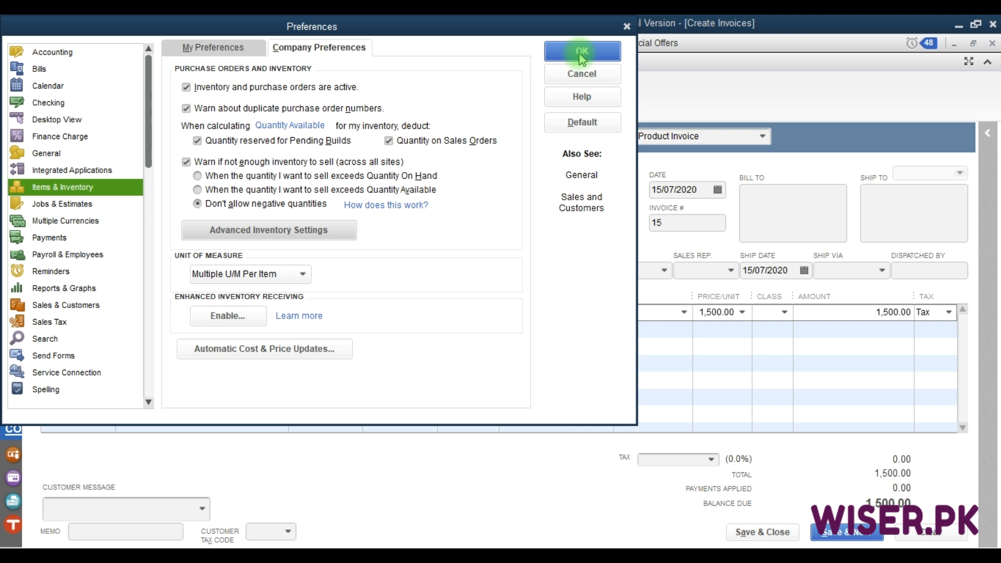
click(499, 196)
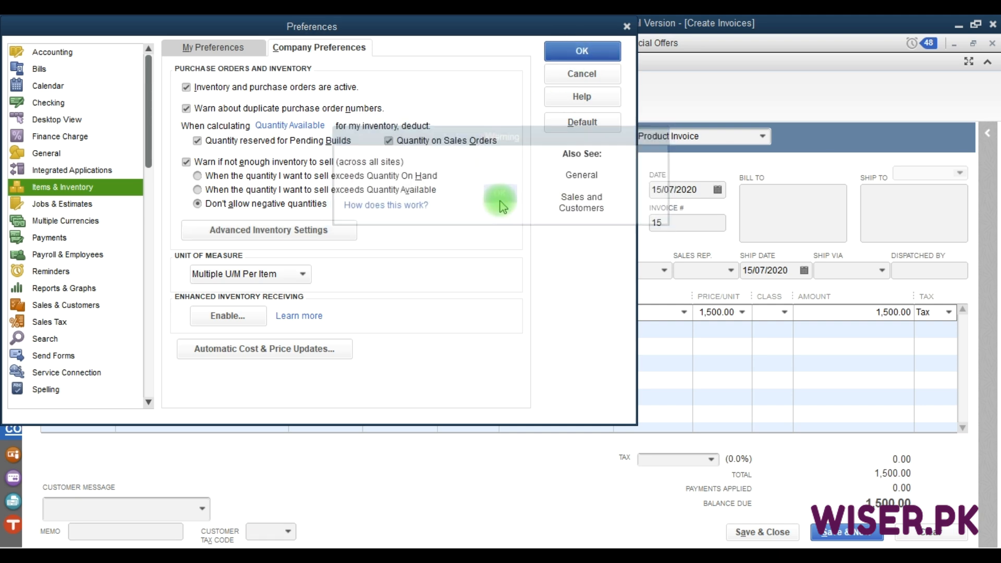
click(496, 195)
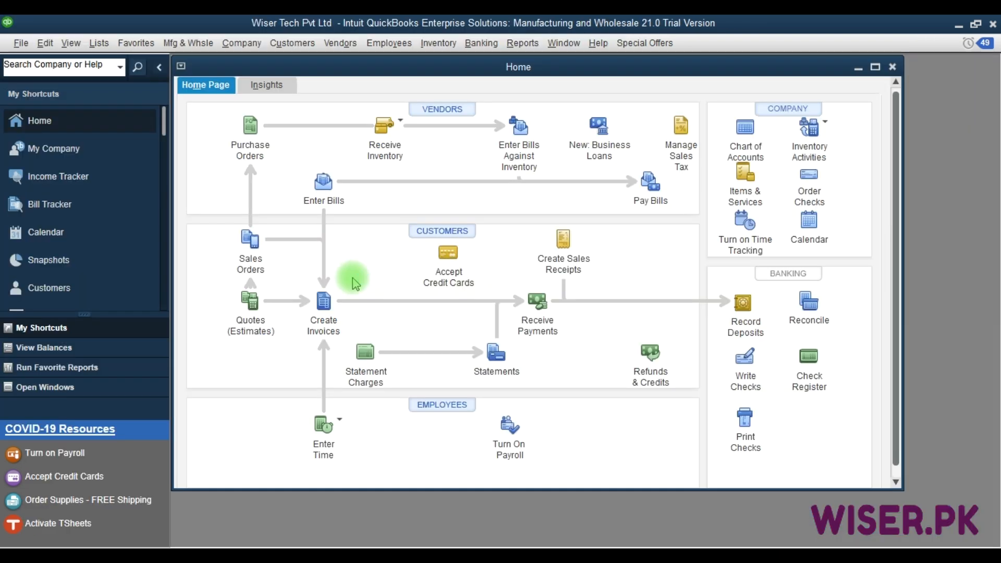
- Start a new invoice for Customer 4 Pvt. Ltd and date it 17/07/2020
click(325, 303)
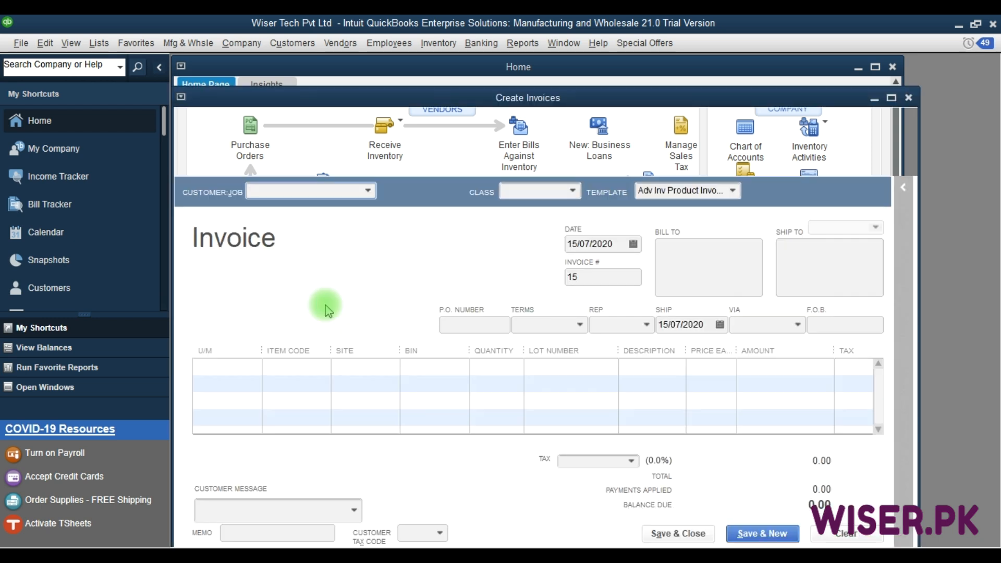
click(268, 191)
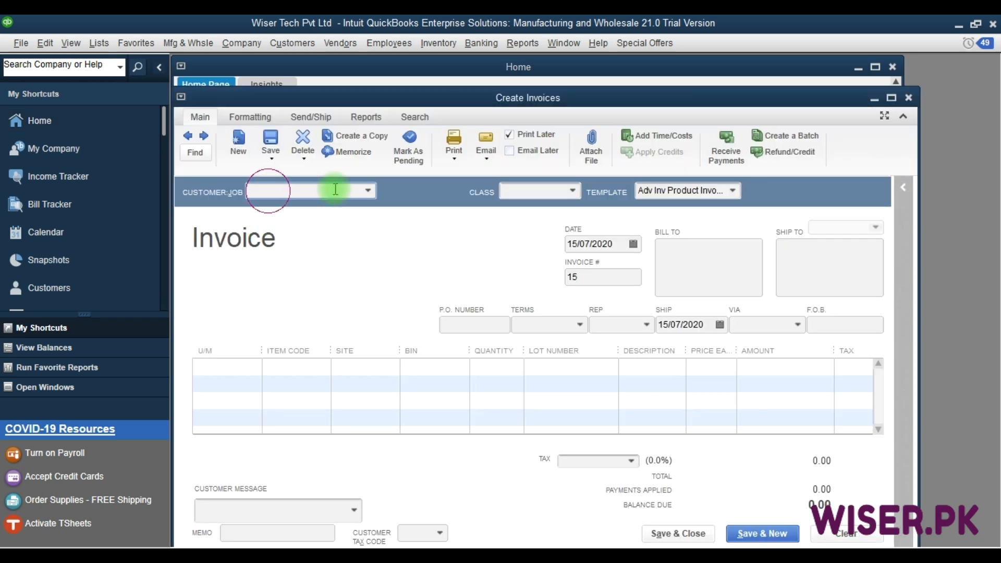
click(368, 190)
click(294, 385)
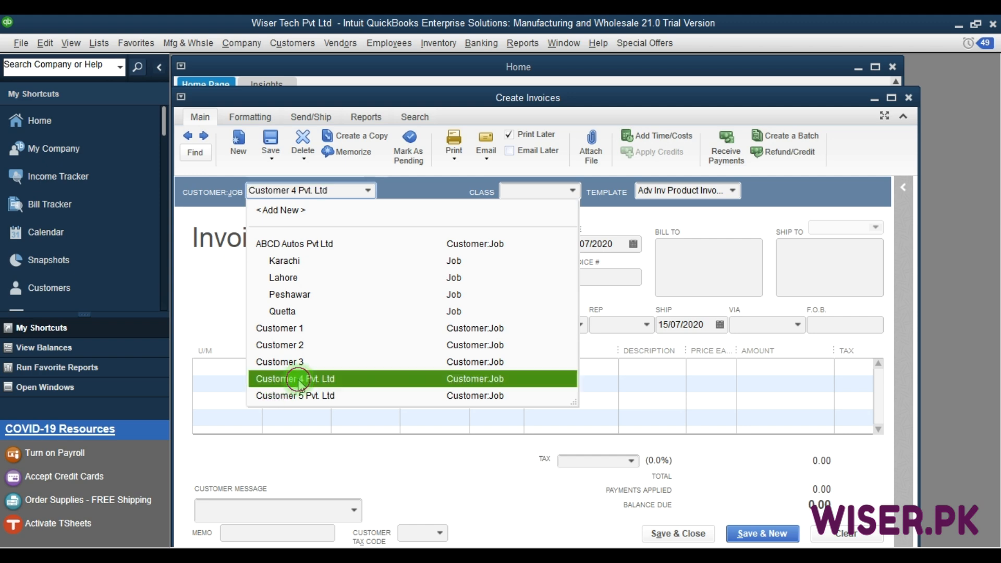
click(616, 245)
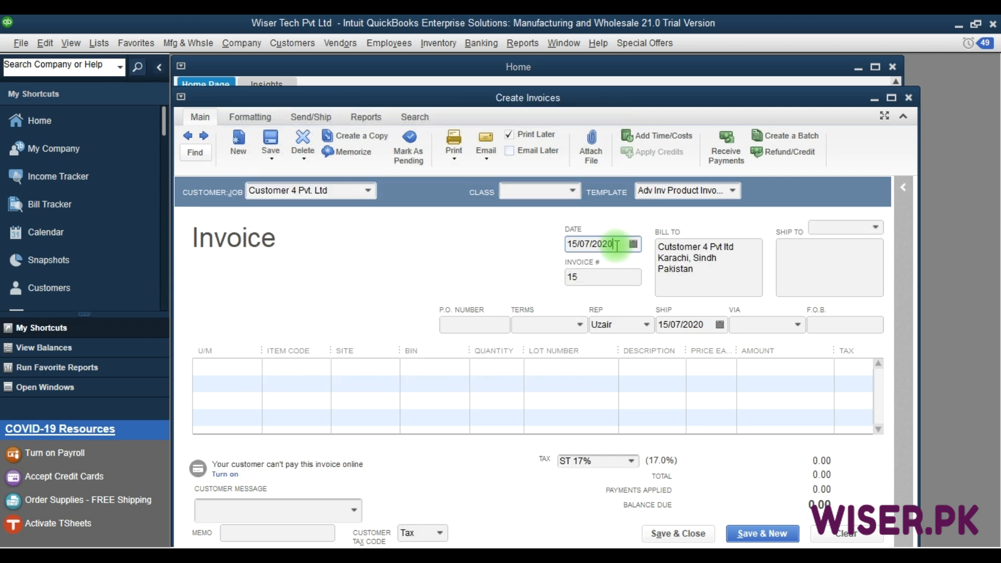
text(170)
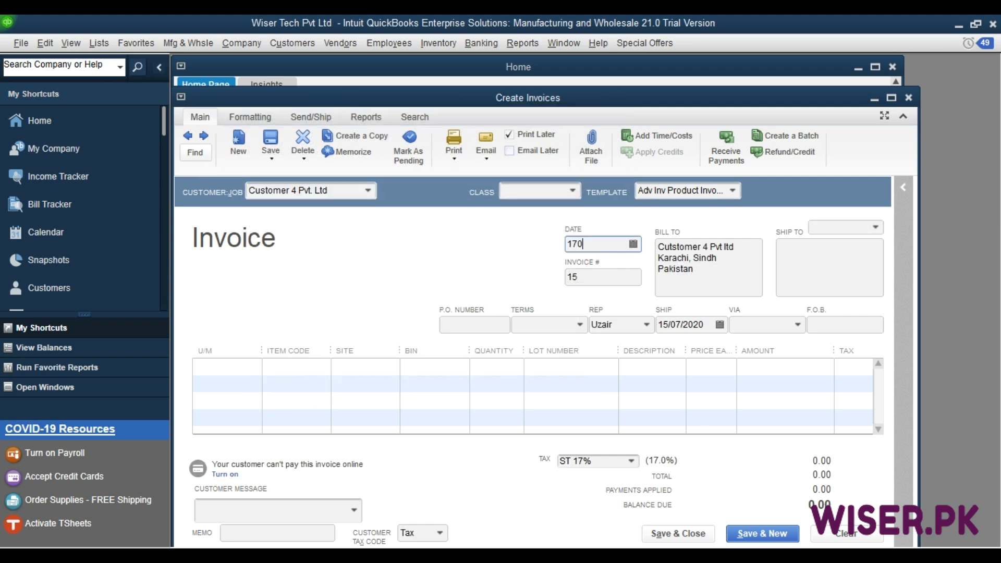
key(Tab)
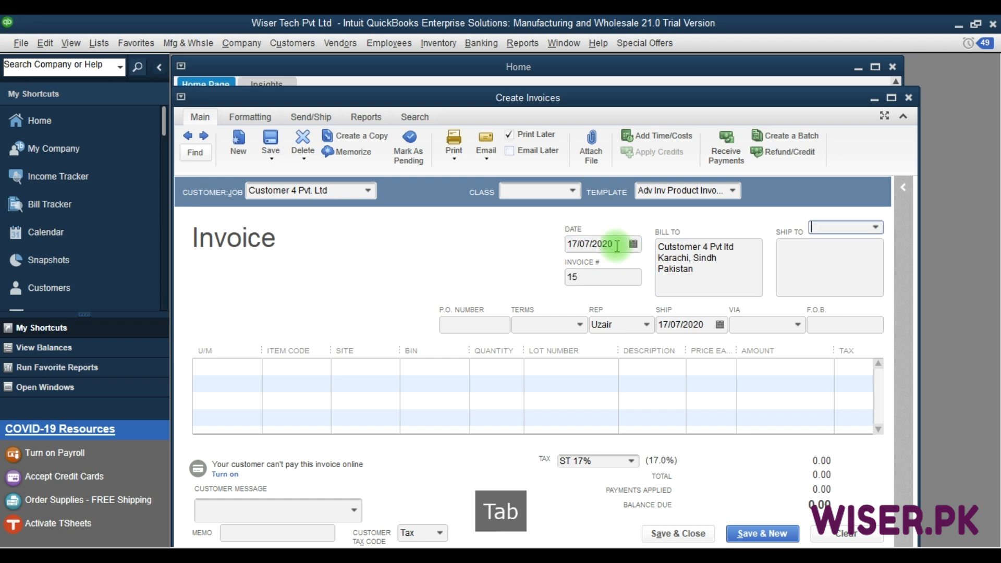
- Enter the invoice's P.O. number and set its payment terms to Net 90
text(254)
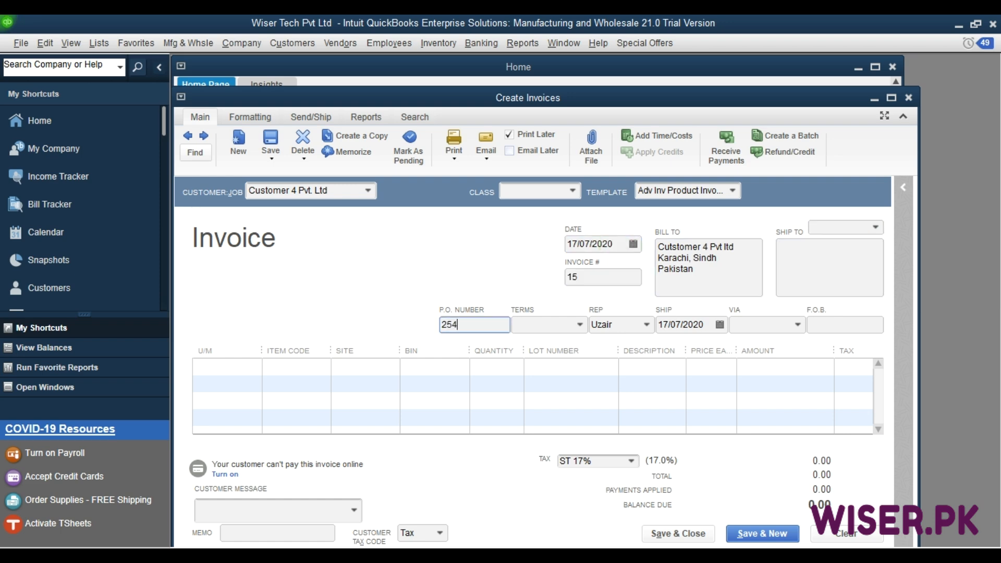
text(88)
key(Tab)
key(alt+Down)
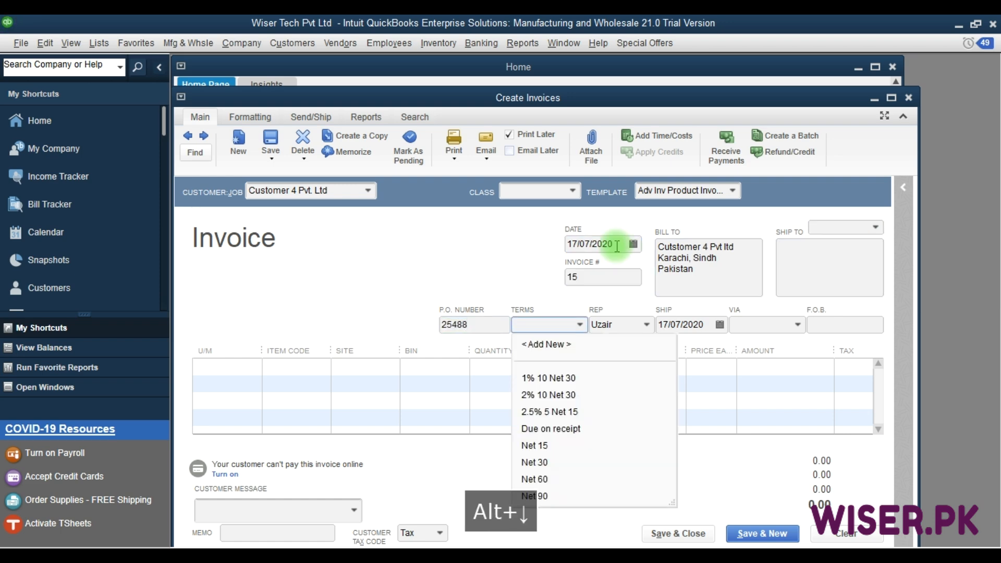
key(Down)
key(Down)
key(Down)
key(Down)
key(Down)
key(Down)
key(Down)
key(Down)
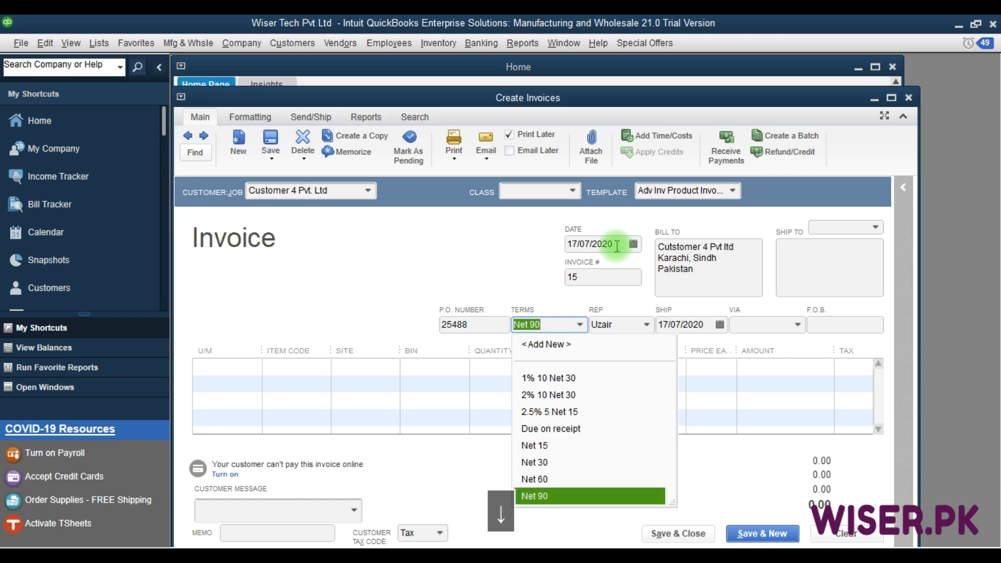
key(Return)
key(Tab)
key(Tab)
key(Tab)
key(Tab)
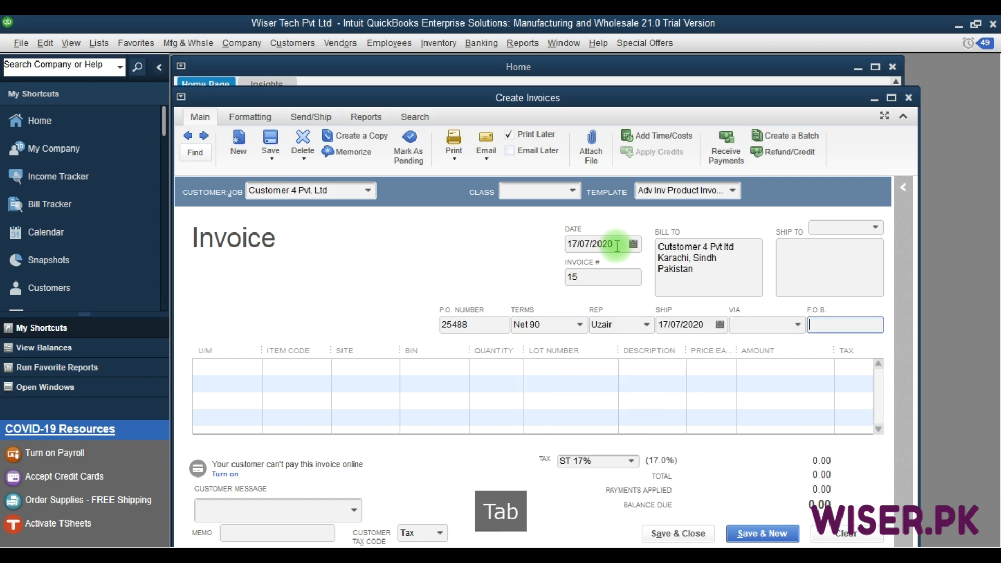
key(Tab)
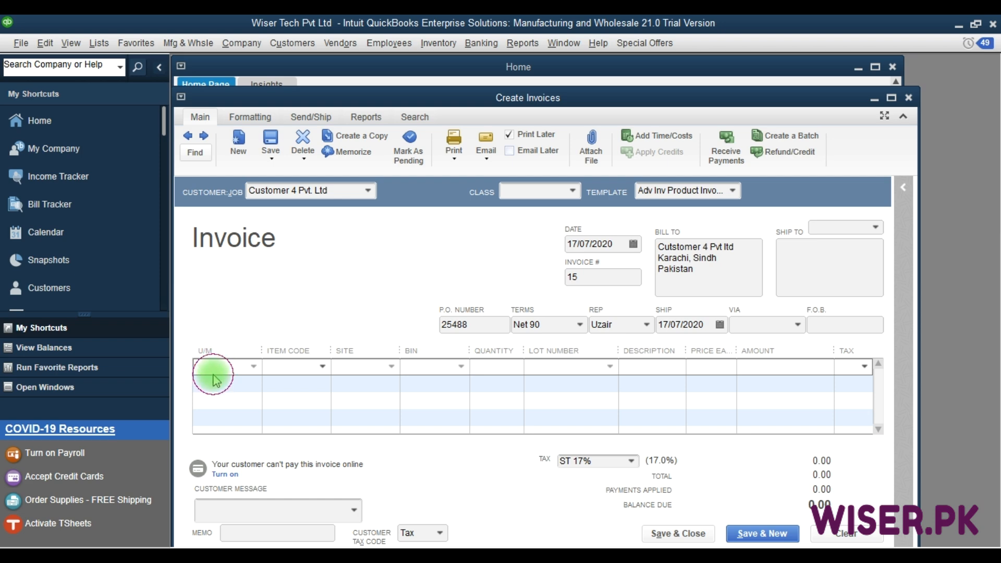
- Switch the invoice to the Wiser Product Invoice template, collapse the shortcuts sidebar and maximize the invoice window
click(732, 191)
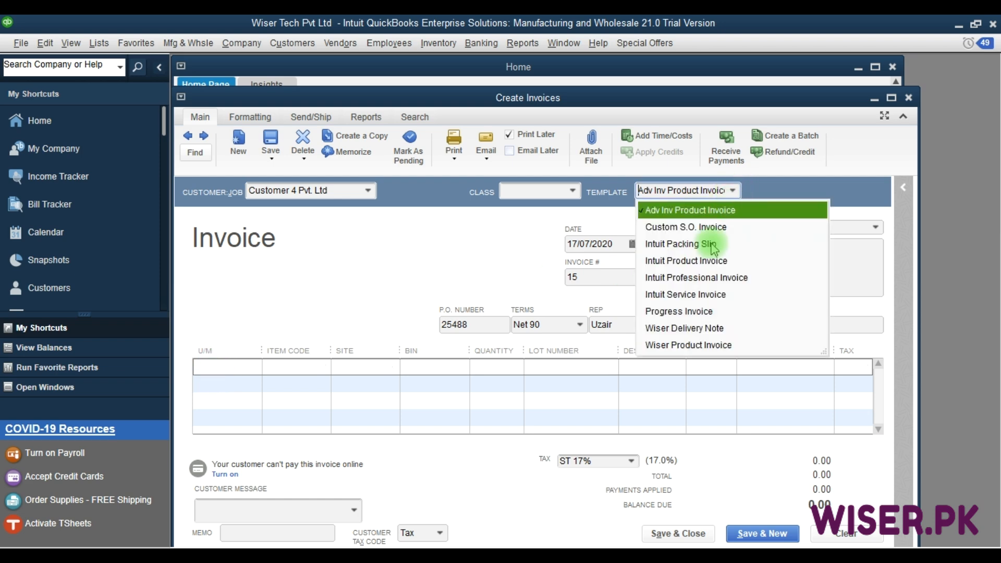
click(668, 345)
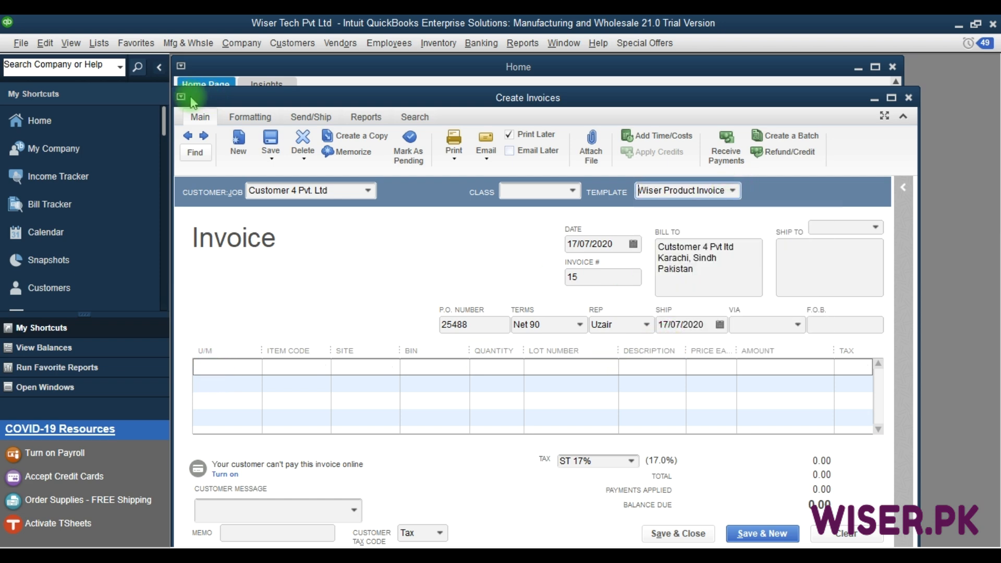
click(160, 71)
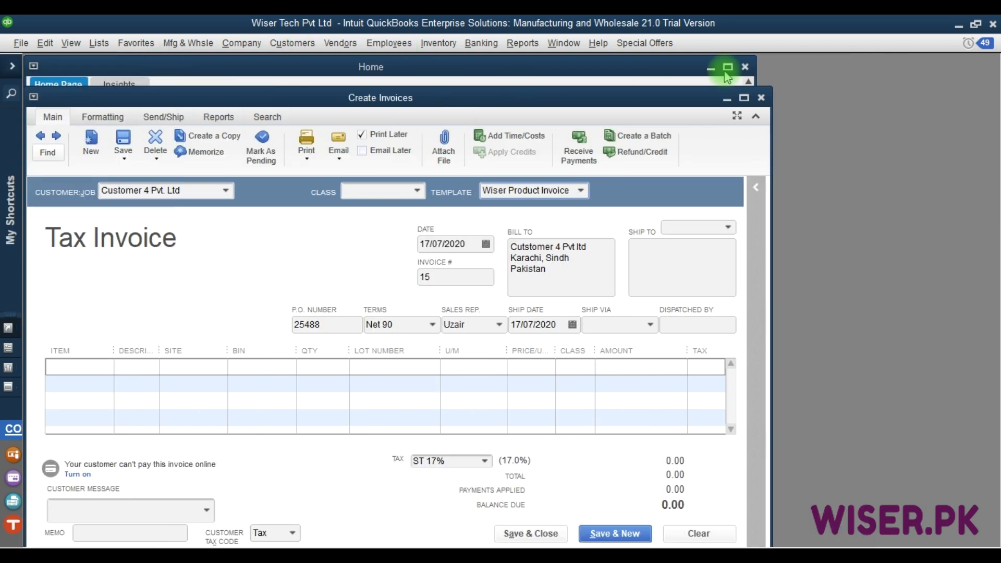
click(742, 97)
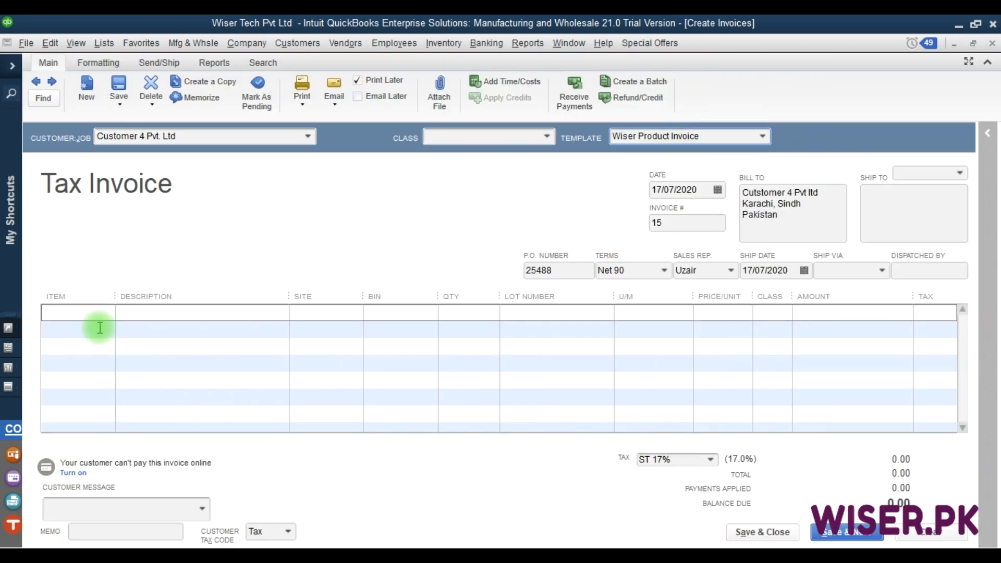
- Add Charger Dell Inspiron 5558 as the first invoice line, from bin Area 1 at the Lahore site, with a quantity of 100
click(73, 312)
text(ch)
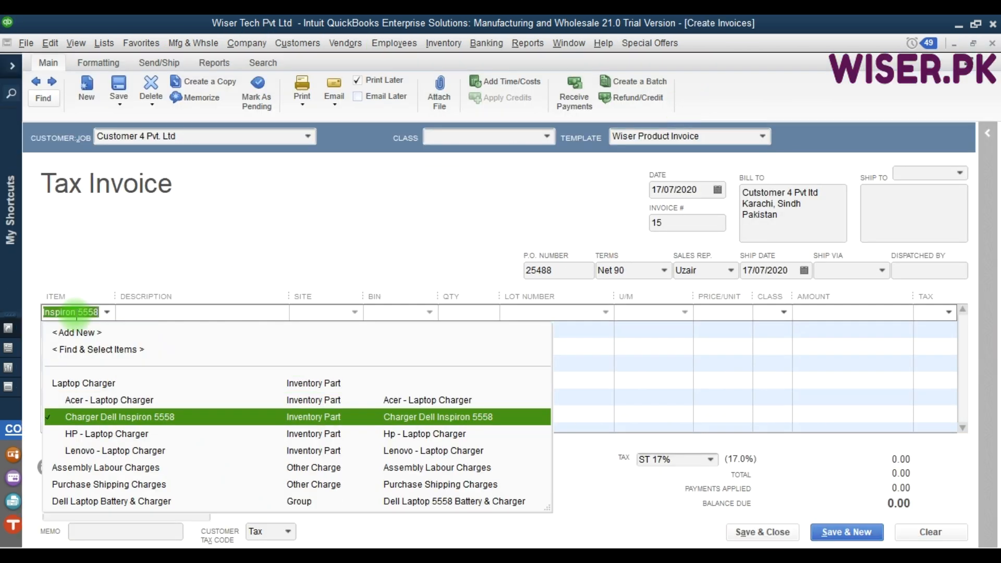
key(Tab)
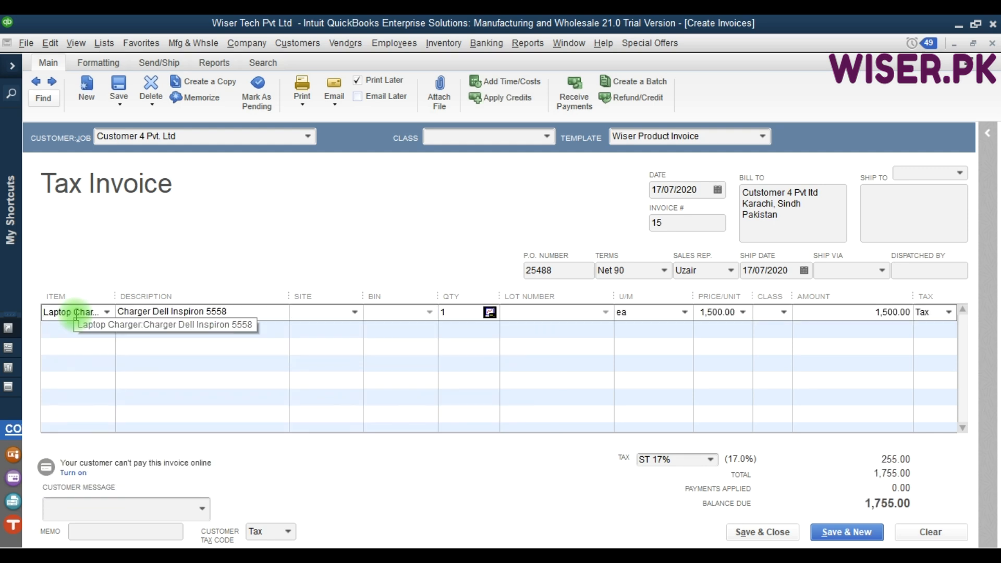
key(Down)
key(Down)
key(Tab)
key(Tab)
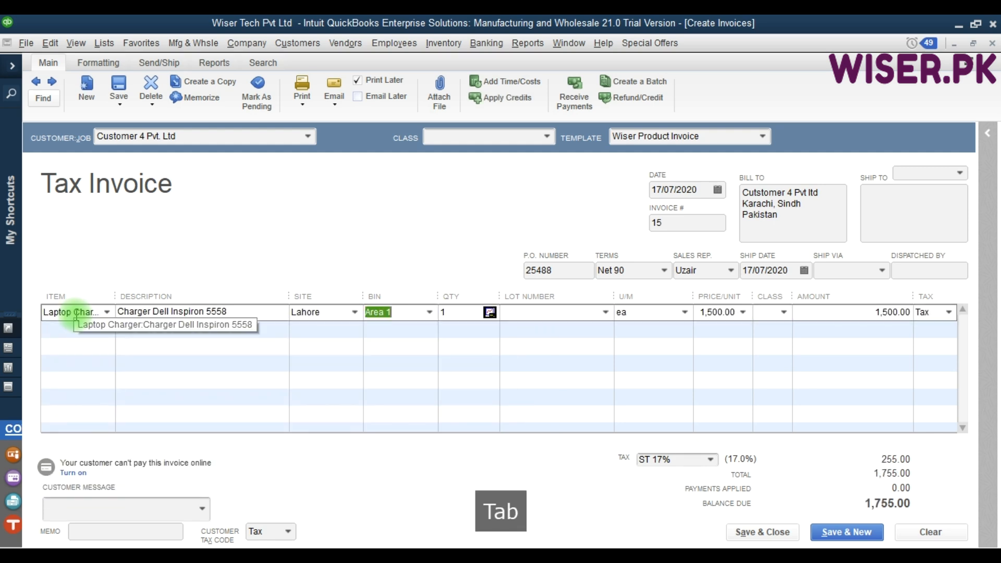
key(Tab)
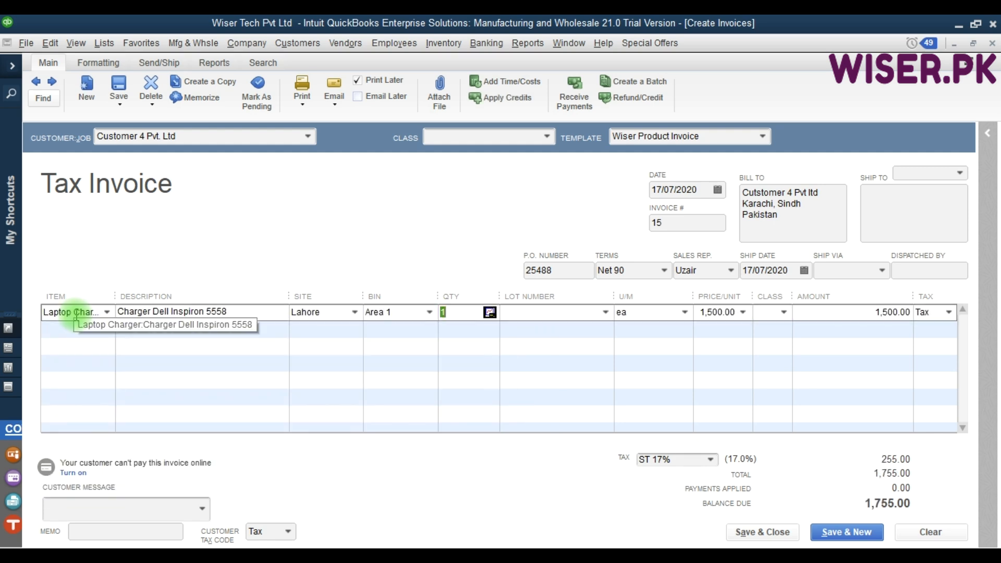
text(100)
key(Tab)
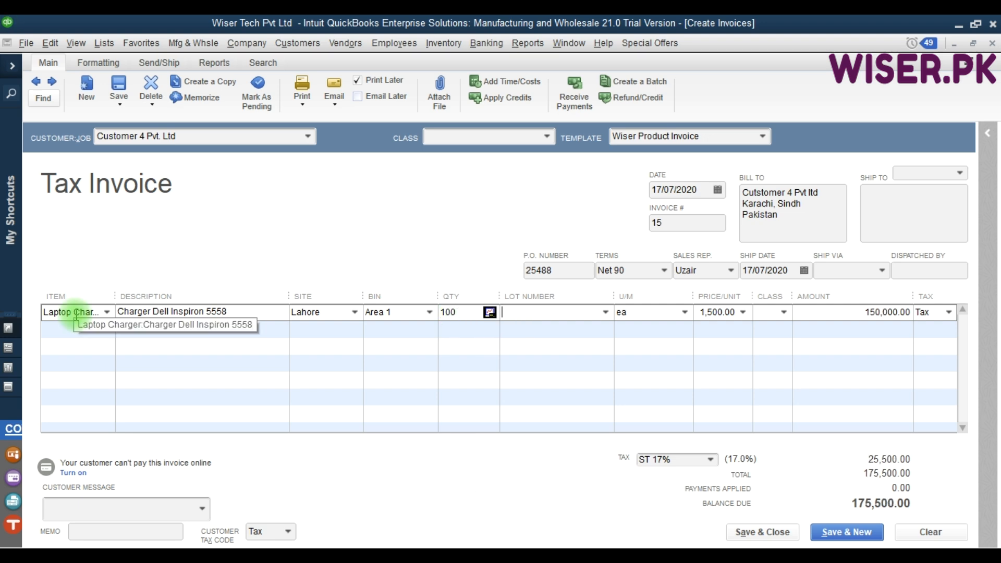
- Assign lot number LT-6002 to the charger invoice line and set its quantity to 1,000
click(605, 313)
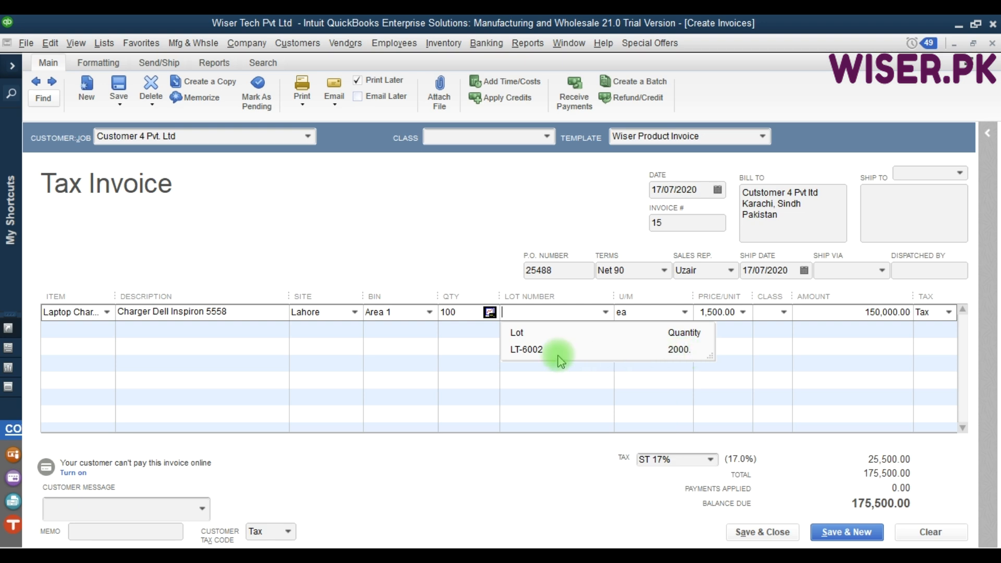
click(531, 357)
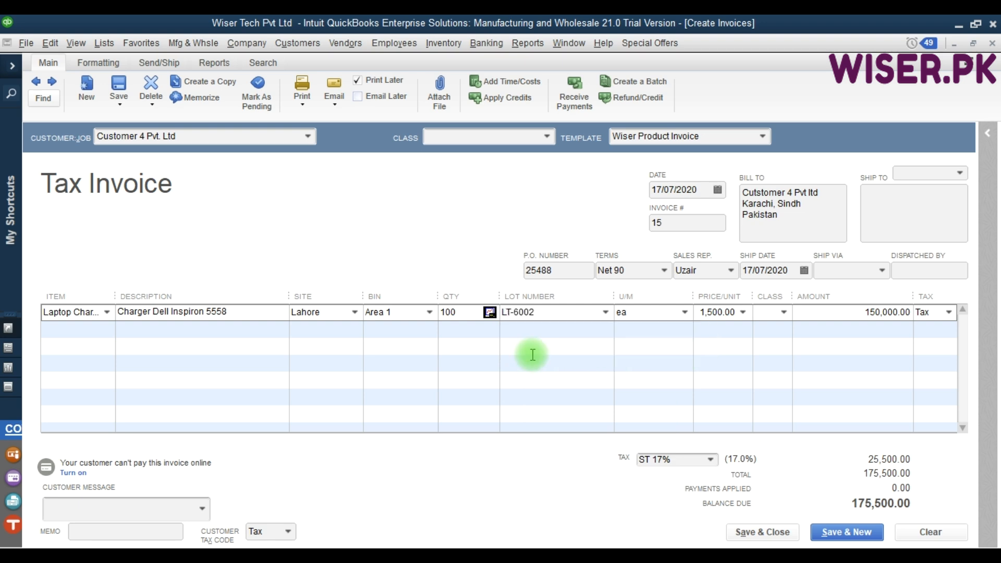
click(473, 312)
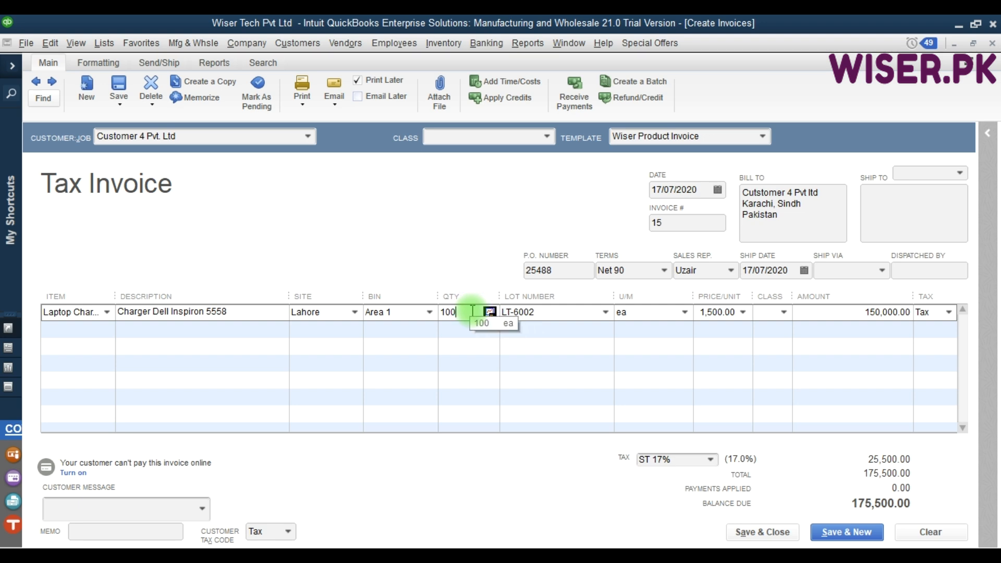
text(0)
key(Tab)
key(Tab)
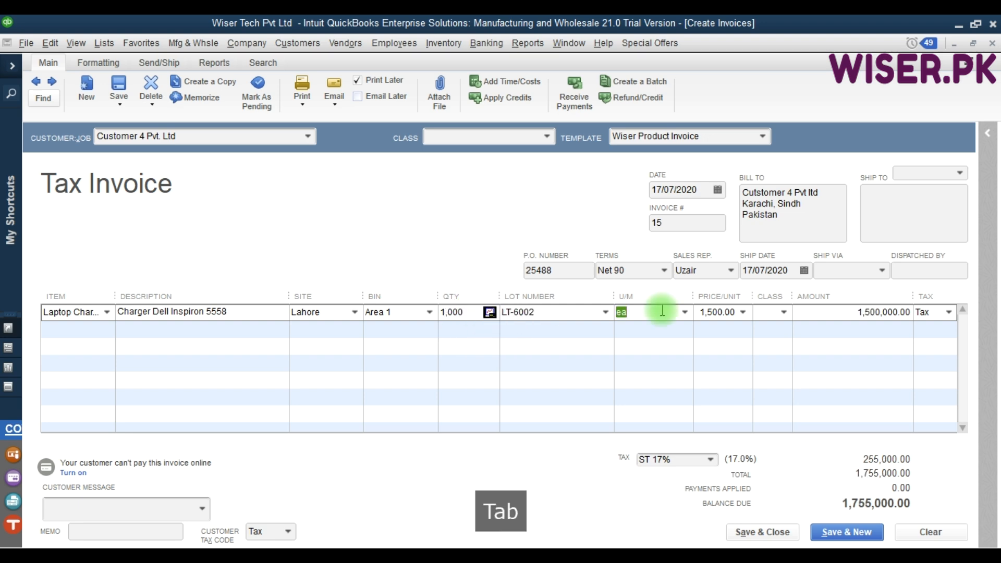
- Set the charger line's class to Retail and save the invoice, making the customer's changed payment terms permanent
click(784, 315)
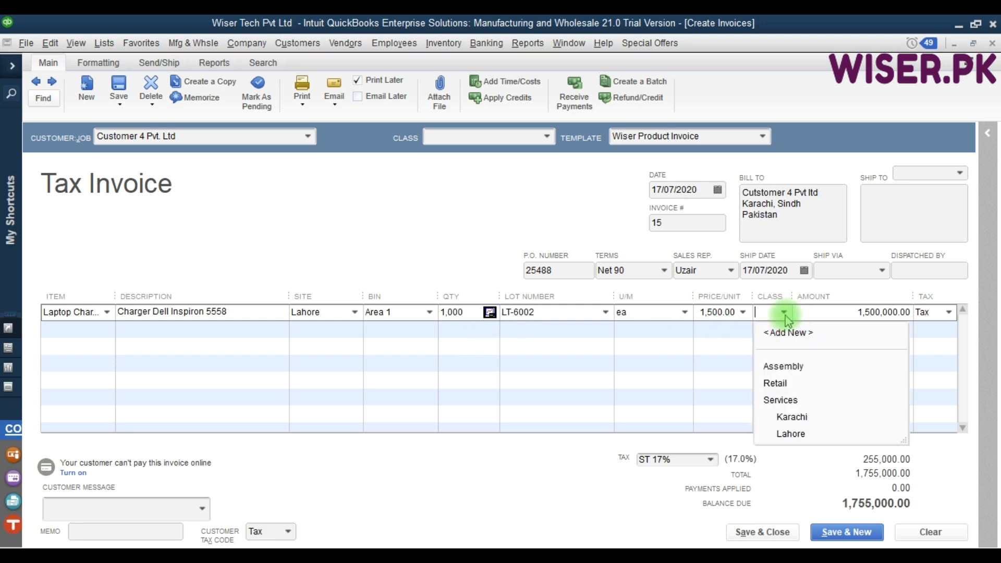
click(776, 386)
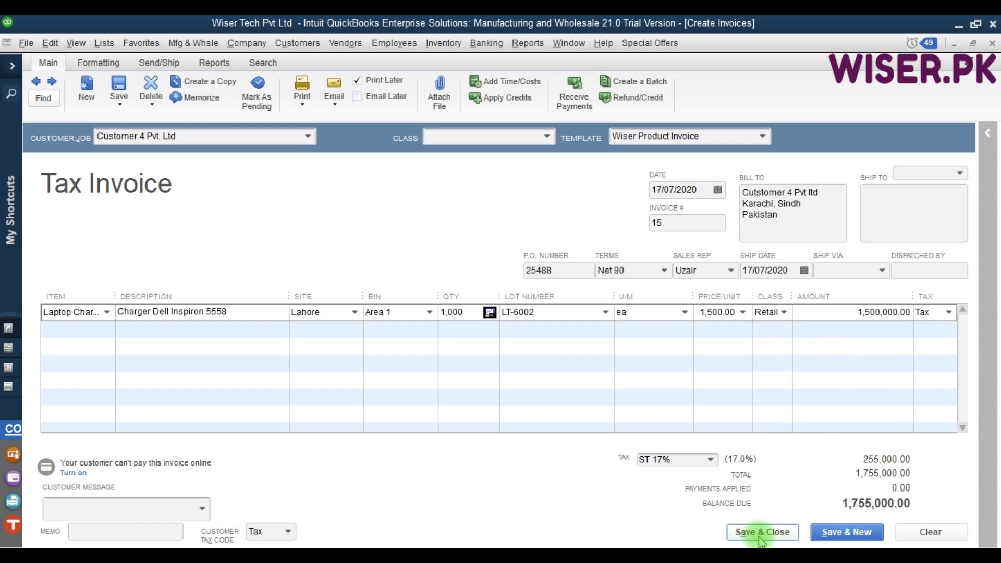
click(830, 533)
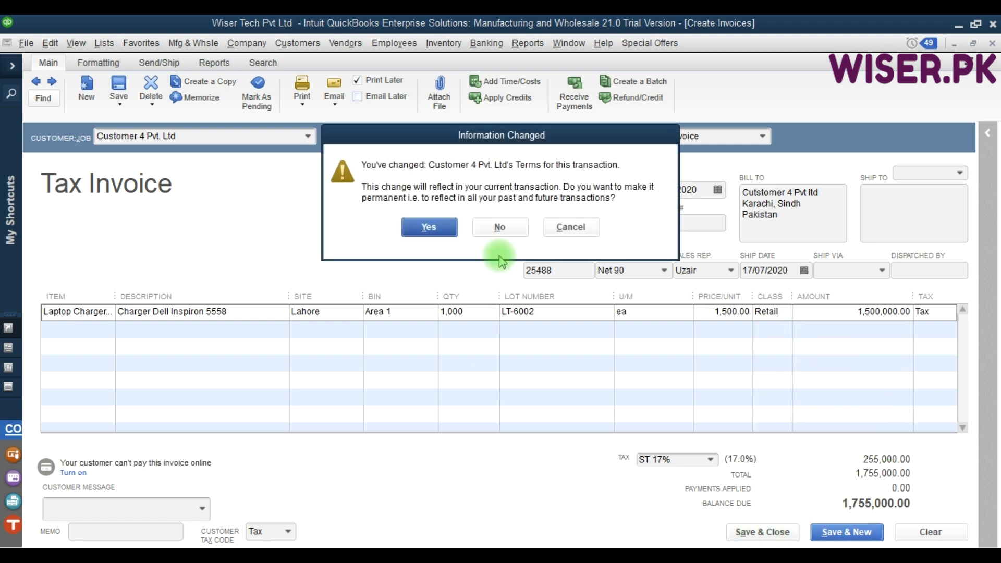
click(431, 228)
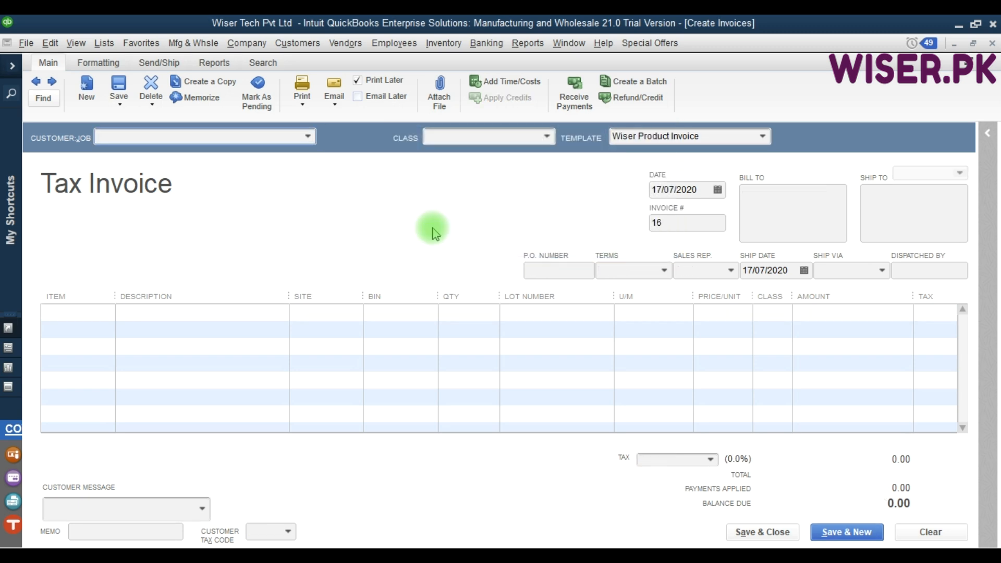
- Run the Lot Numbers in Stock report and check the site, bin and quantity details of lot LT-6002
click(528, 43)
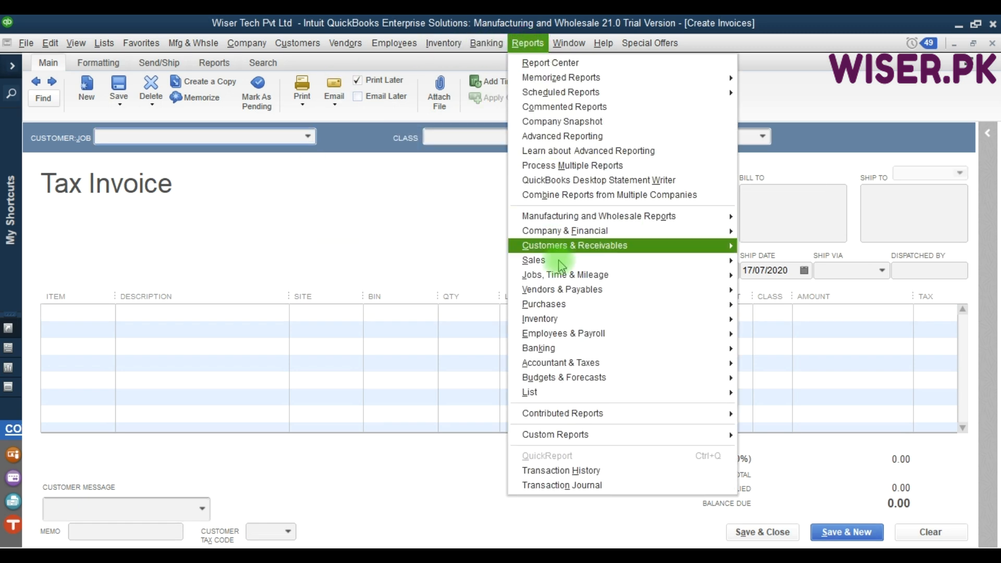
mouse_move(552, 326)
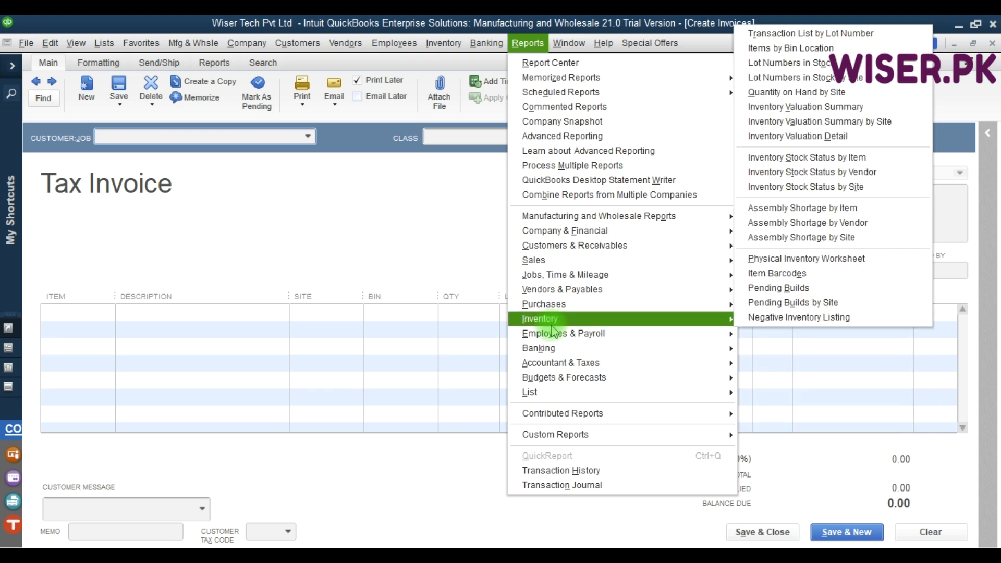
click(823, 64)
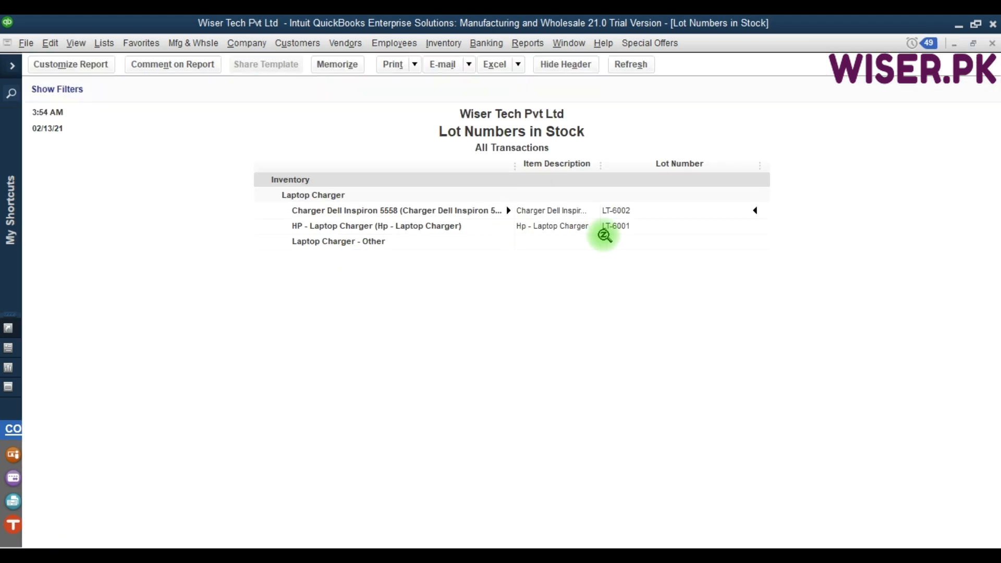
double_click(632, 212)
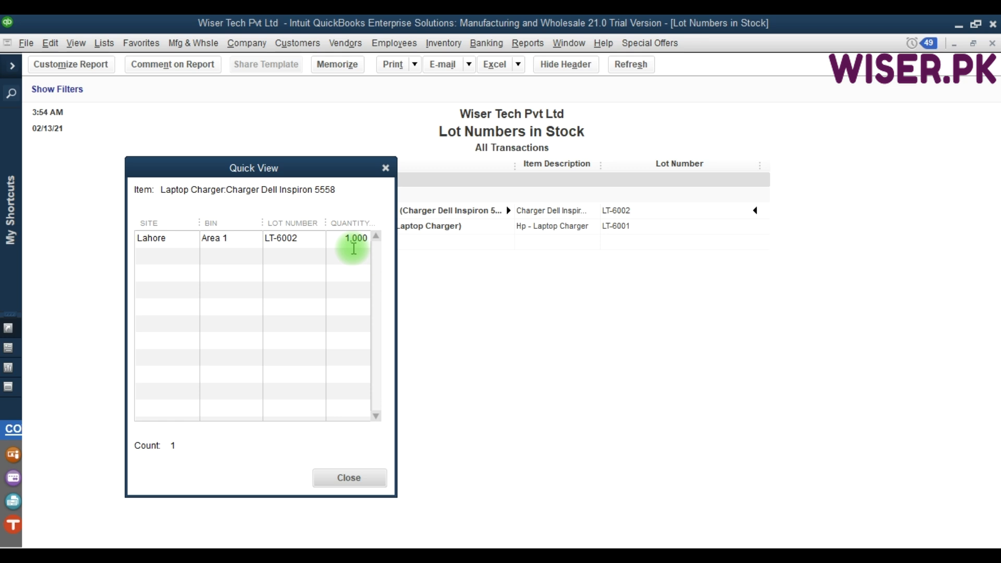
key(F9)
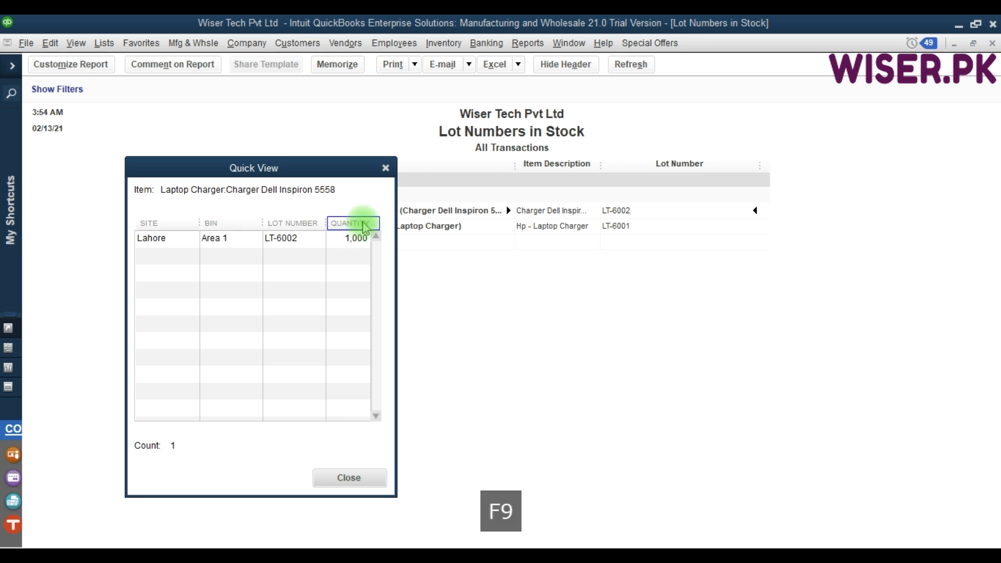
click(385, 169)
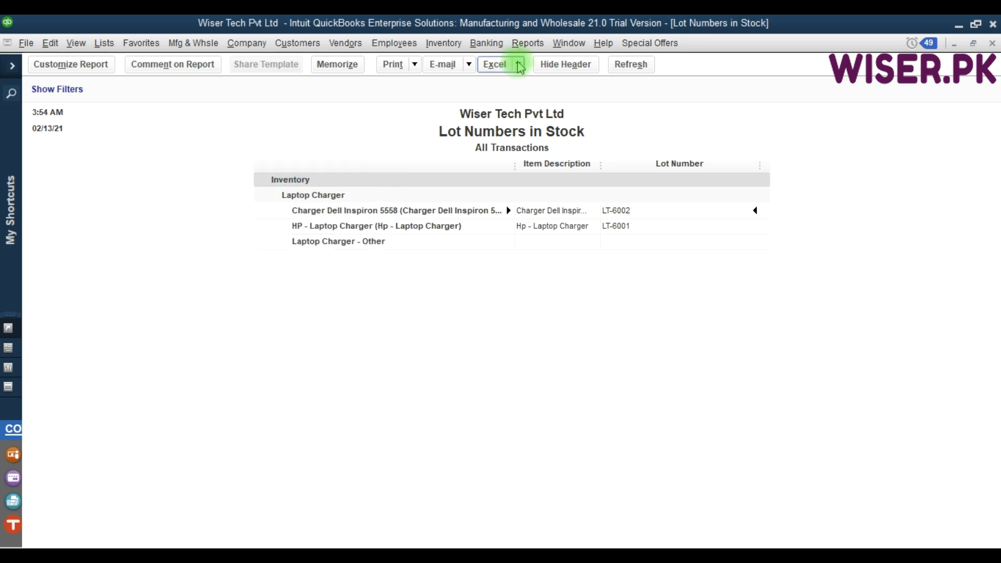
- Run the Transaction List by Lot Number report for item Charger Dell Inspiron 5558 and lot LT-6002
click(528, 42)
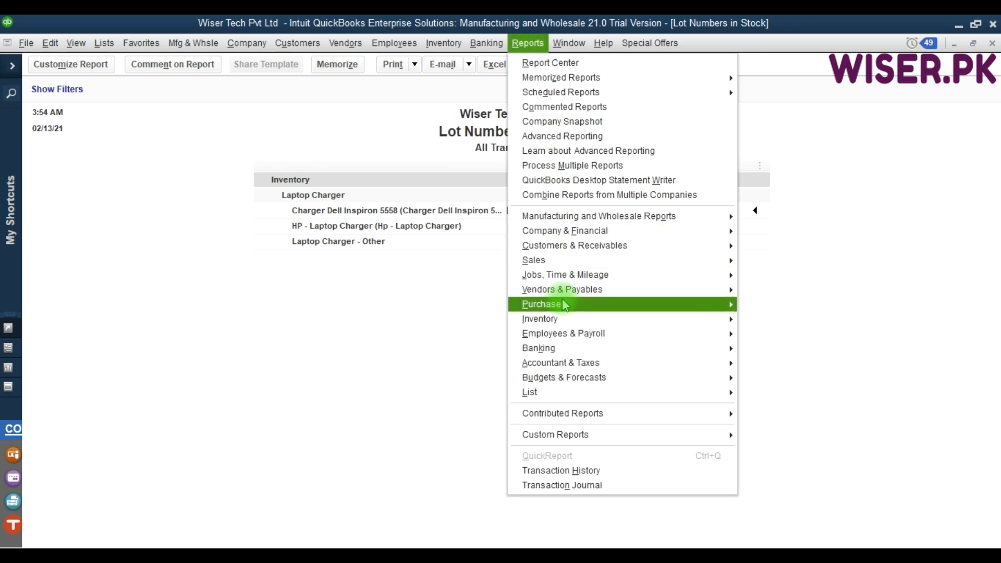
mouse_move(549, 316)
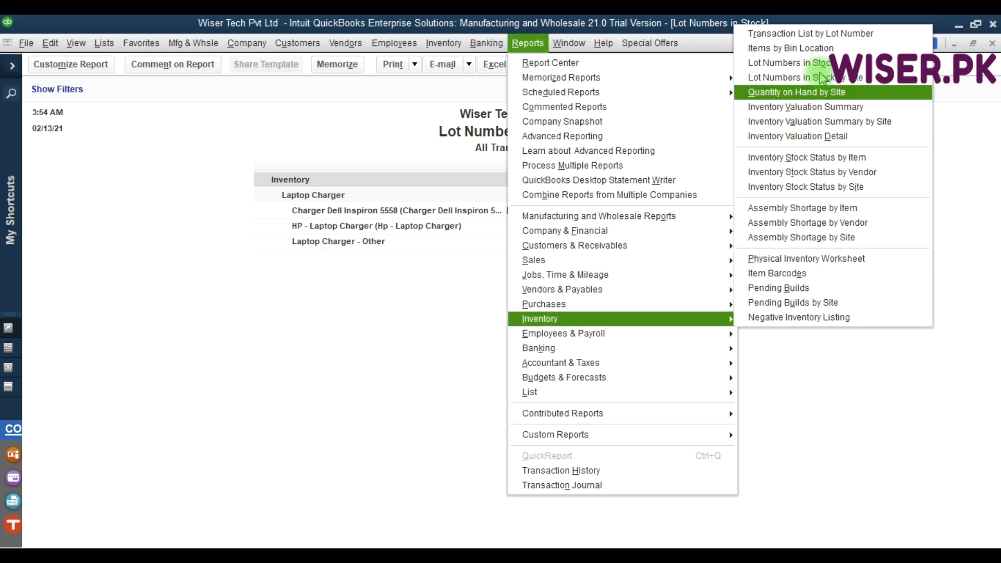
click(851, 35)
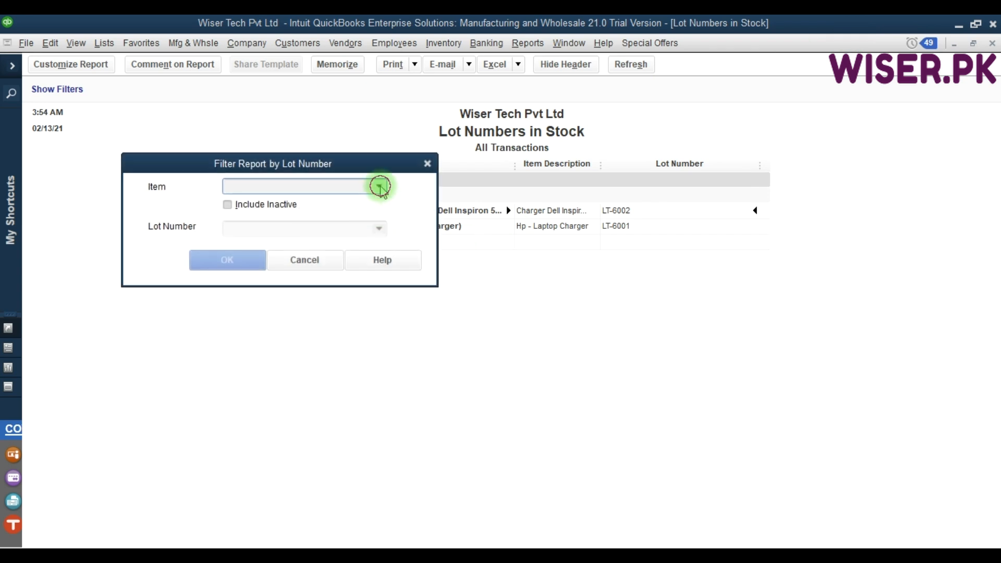
click(380, 186)
click(380, 186)
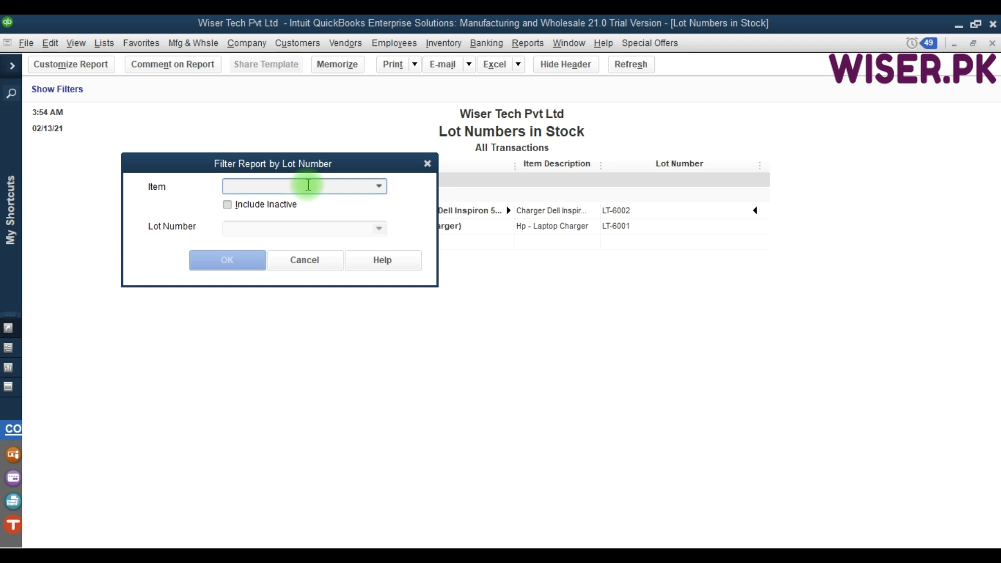
text(cha)
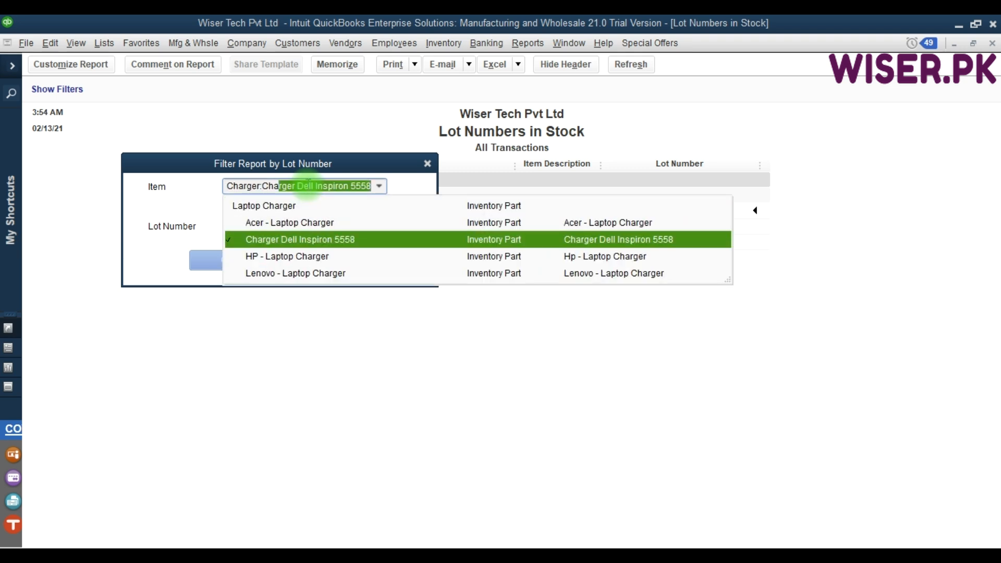
key(Tab)
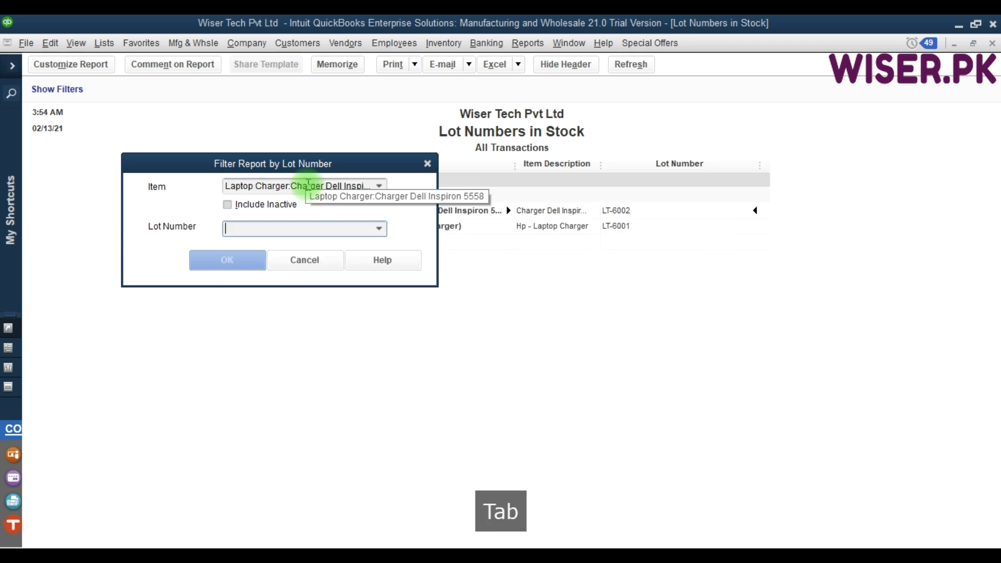
click(379, 229)
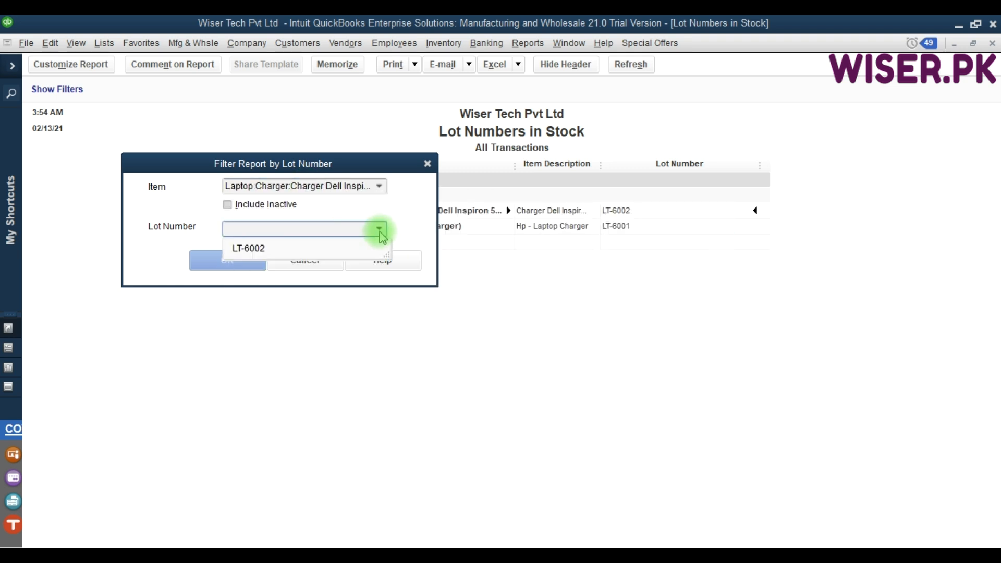
click(325, 249)
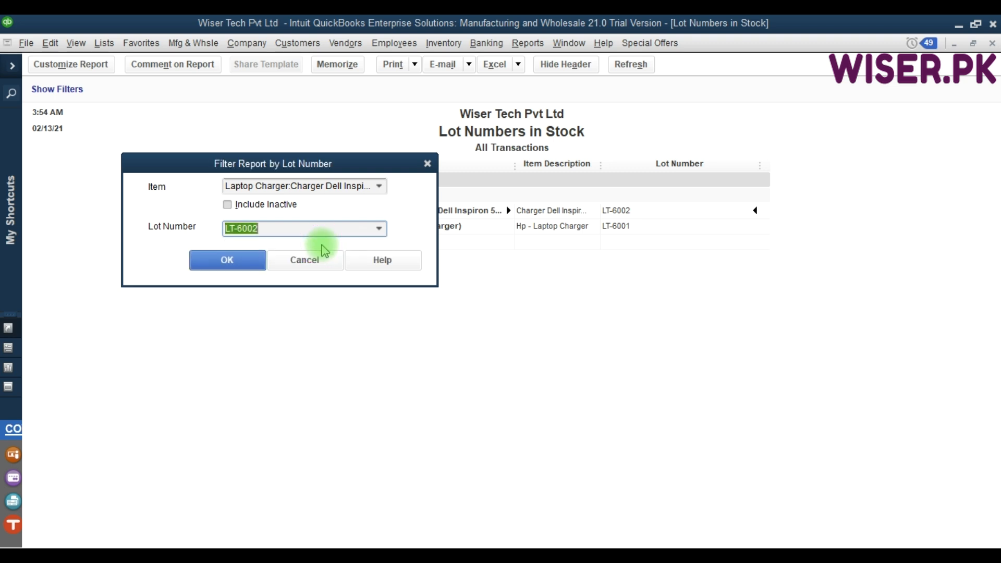
click(379, 229)
click(382, 231)
click(233, 266)
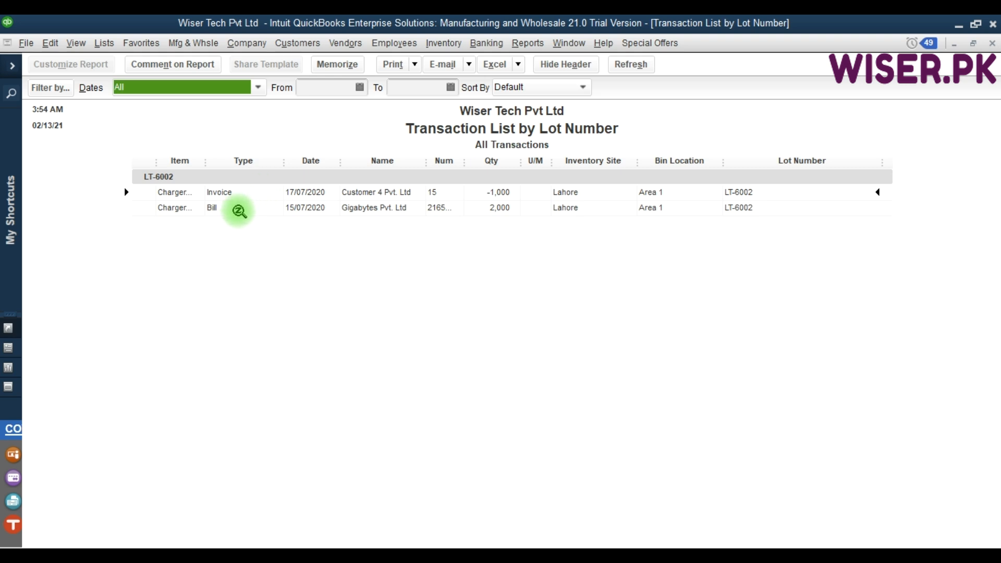
- Examine the bill and invoice entries for lot LT-6002, and close the reports and the blank invoice to return to the home page
click(240, 211)
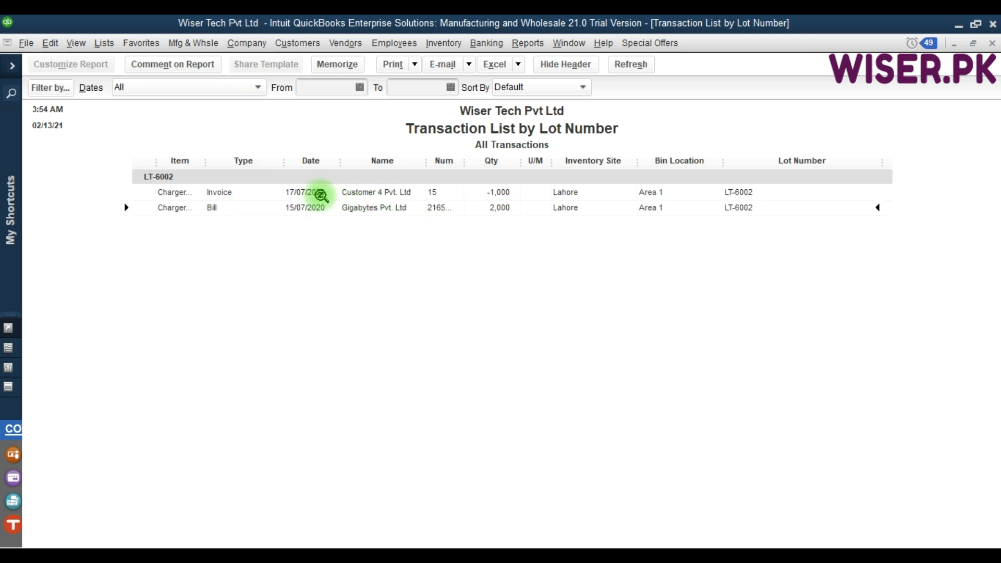
click(319, 194)
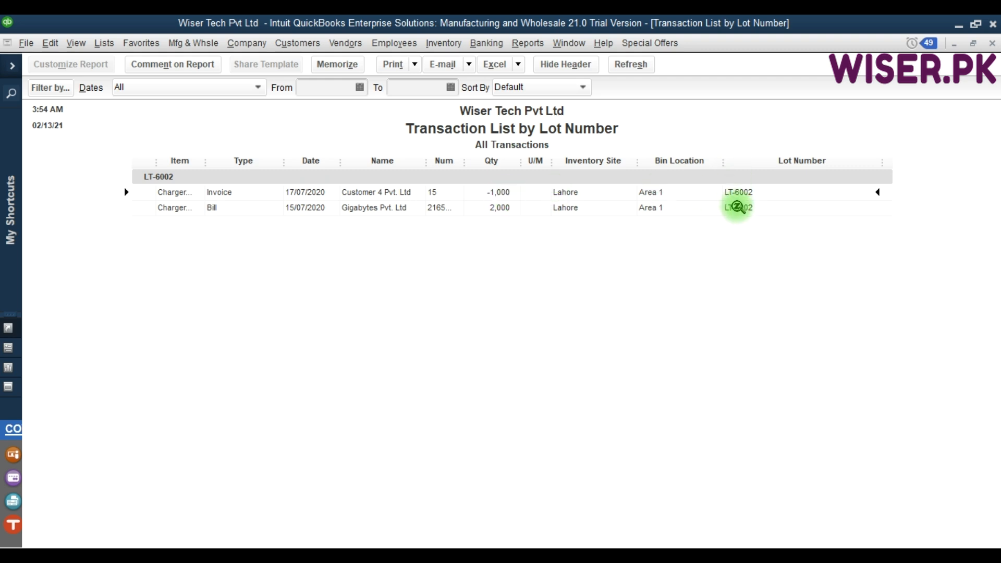
key(Escape)
key(Escape)
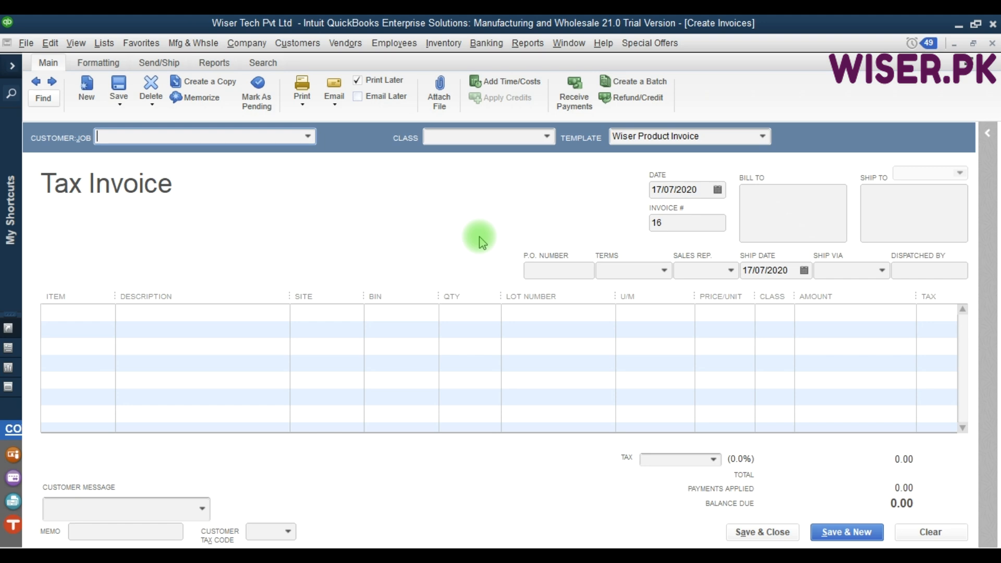
key(Escape)
key(F9)
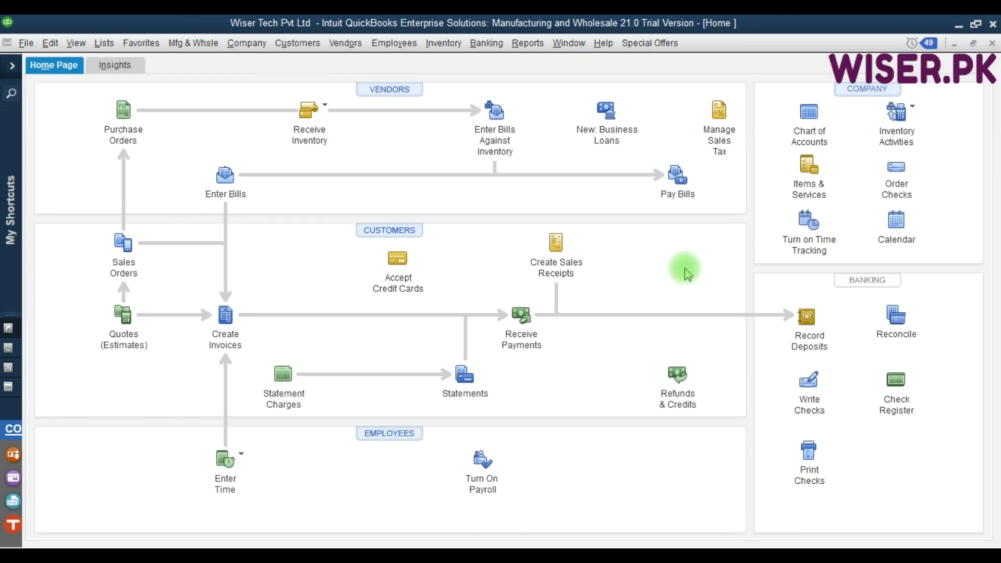
- Open the Adjust Quantity/Value on Hand form to check its lot number column, and close it without adjusting anything
click(910, 116)
click(813, 148)
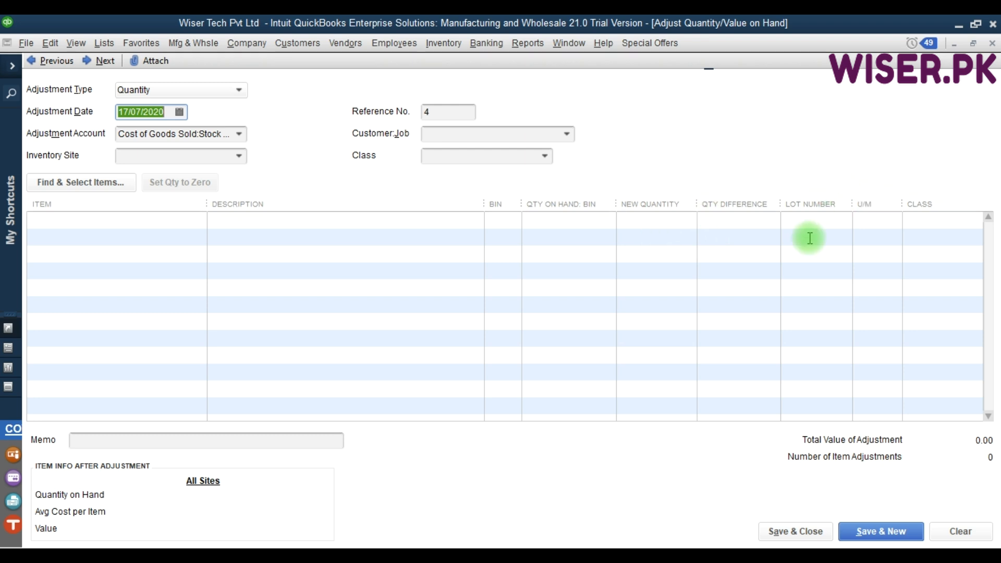
key(Escape)
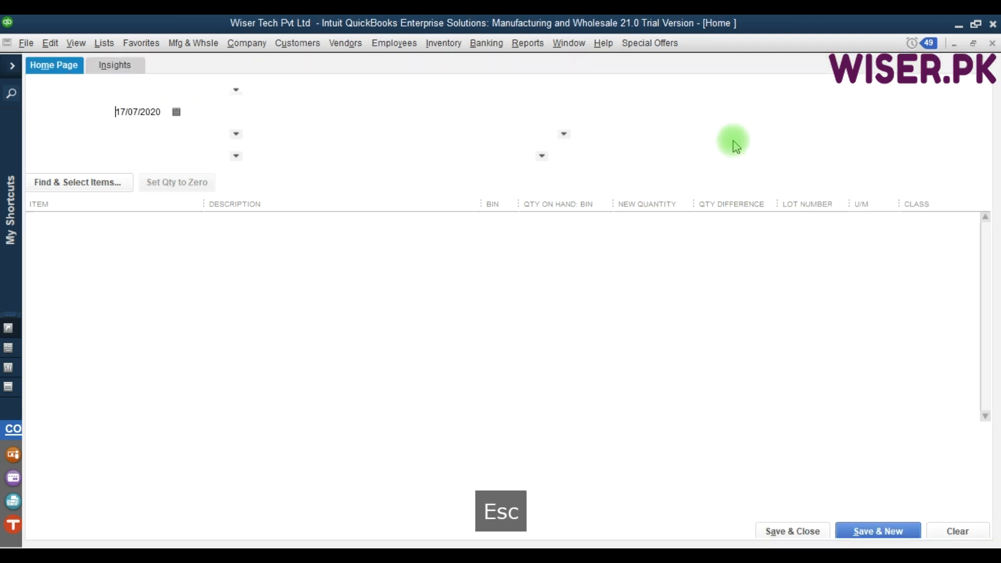
- Open the Transfer Inventory form to check its lot number column, and close it without transferring anything
click(901, 109)
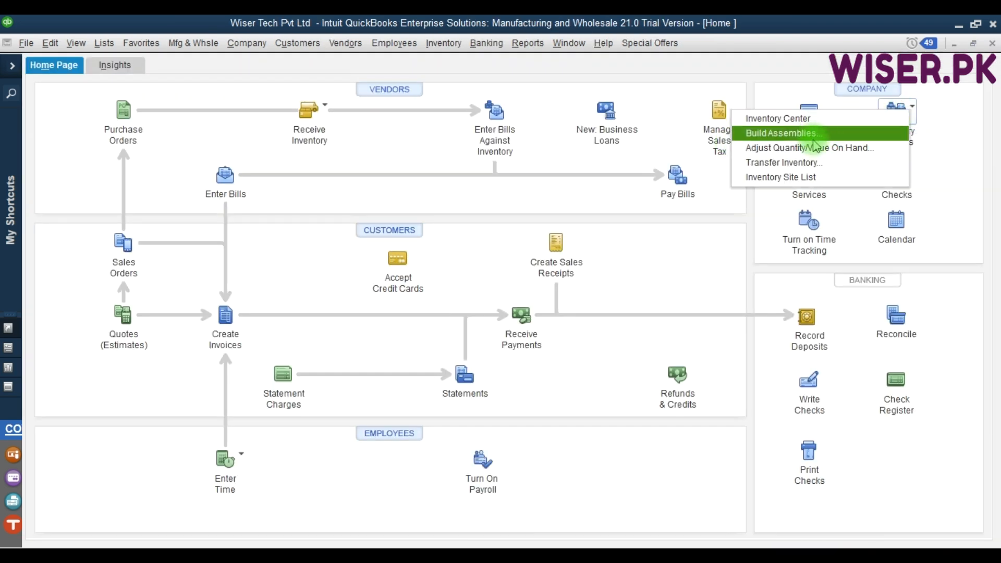
click(808, 161)
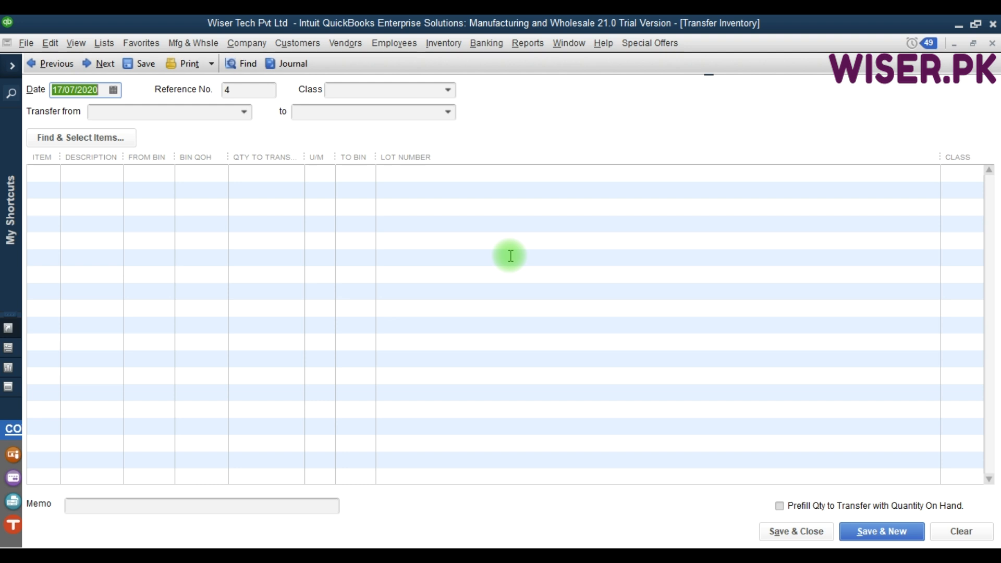
key(Escape)
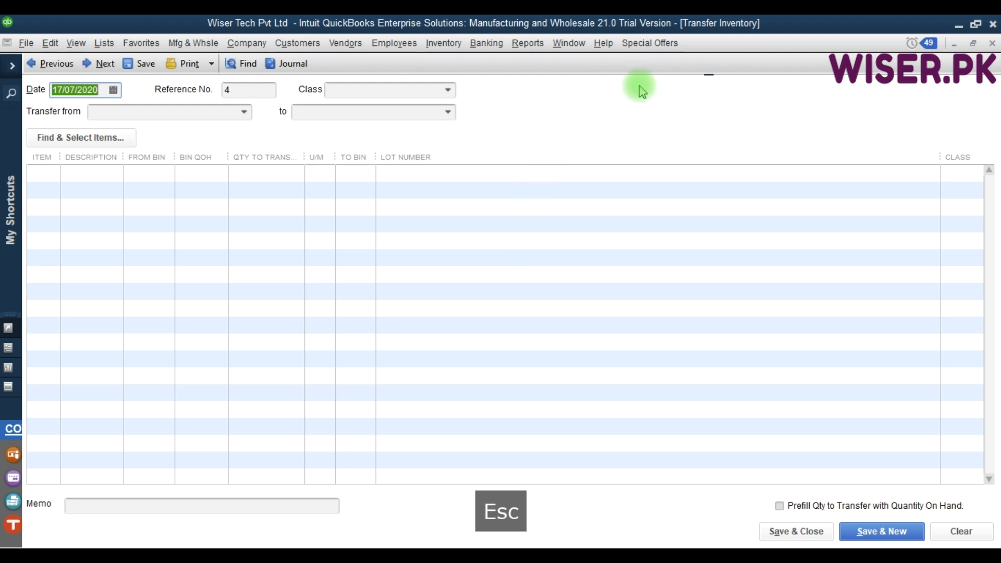